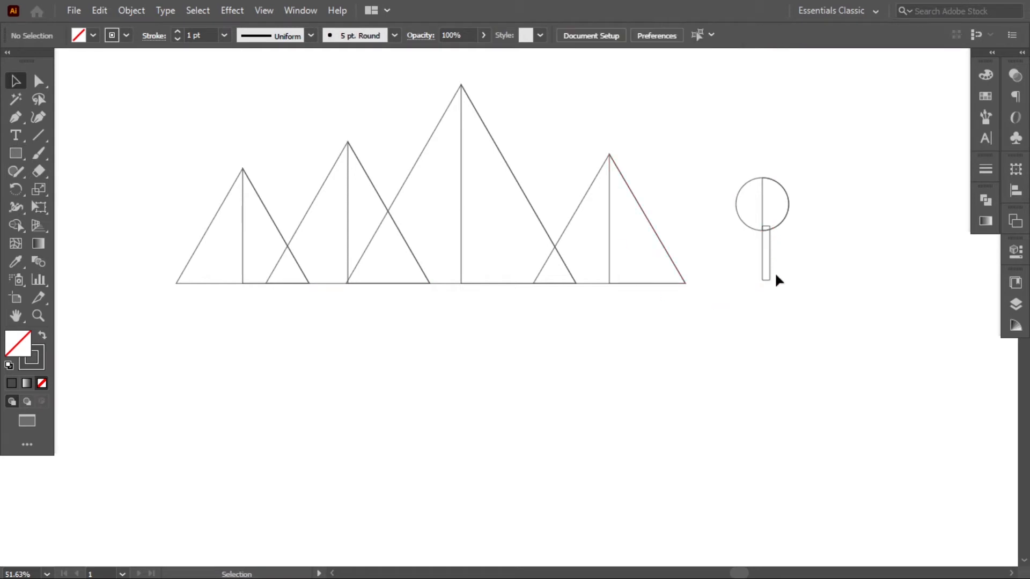
Move the trunk rectangle up so it is centred beneath the tree's circle and overlaps its lower part
{"action": "left_click_drag", "start_coordinate": [770, 269], "coordinate": [766, 257]}
{"action": "left_click", "coordinate": [813, 260]}
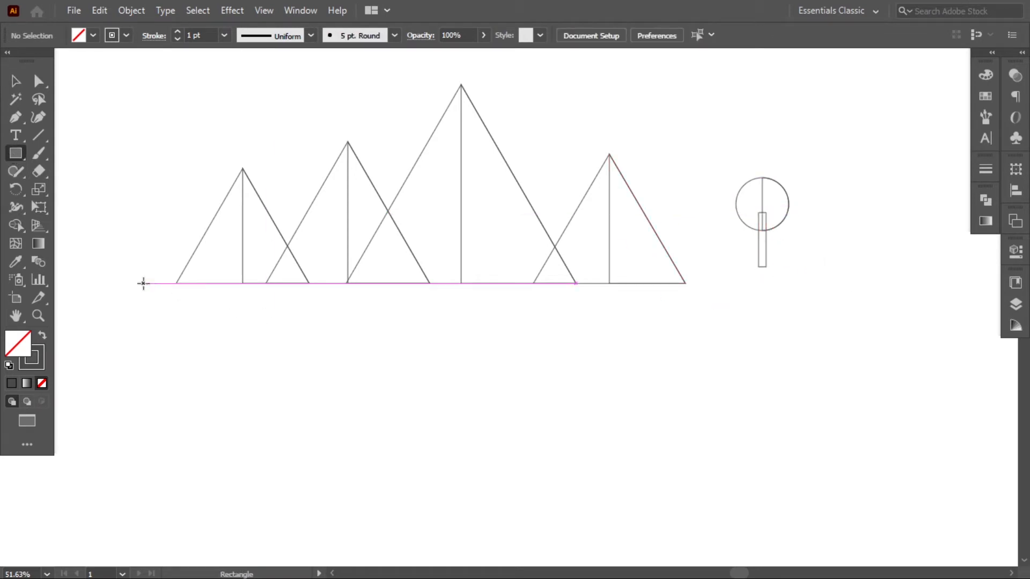
Draw a thin ground rectangle along the mountains' base and a wider thin rectangle a short gap below it
{"action": "left_click_drag", "start_coordinate": [136, 283], "coordinate": [724, 295]}
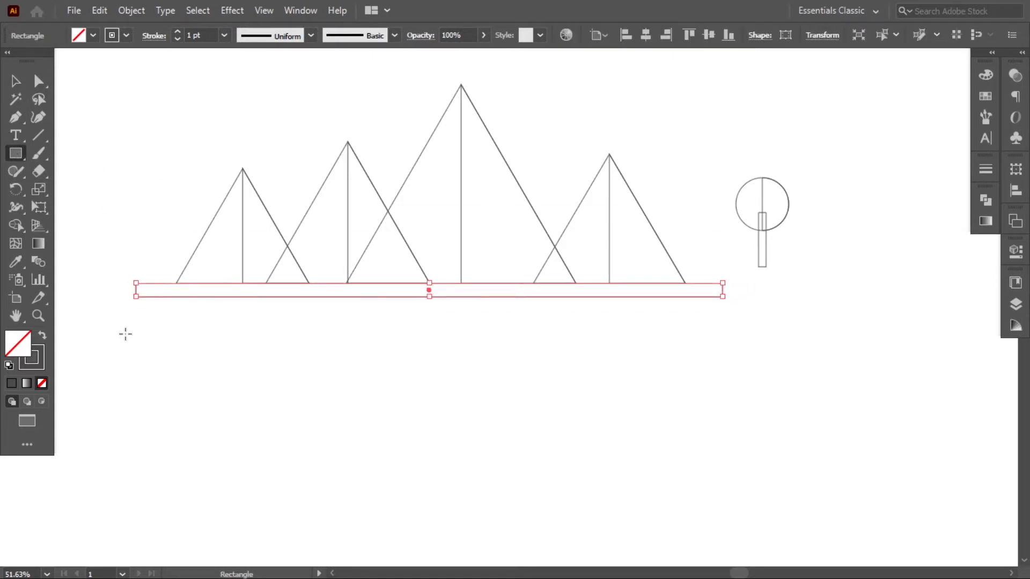
{"action": "left_click_drag", "start_coordinate": [100, 312], "coordinate": [776, 329]}
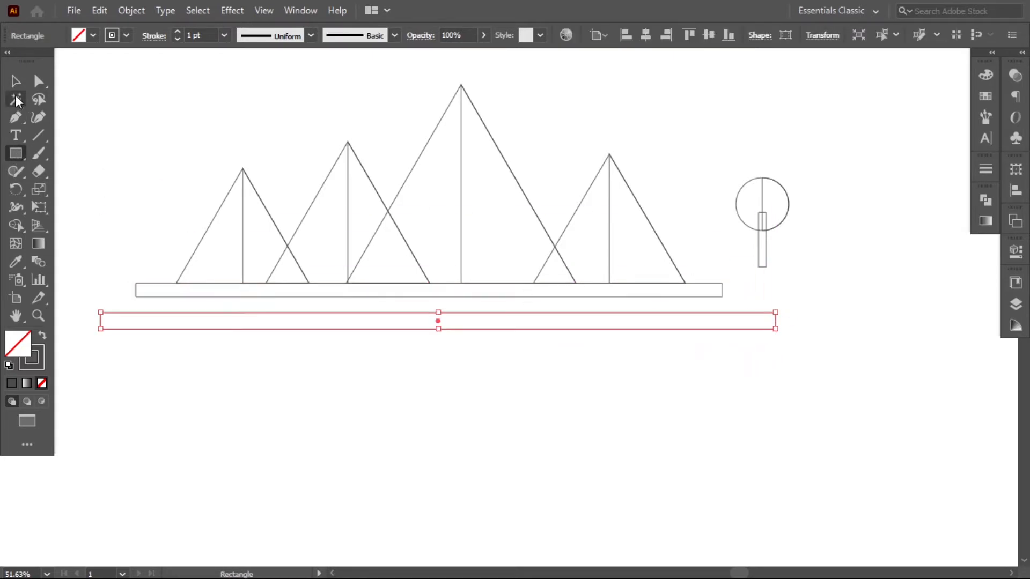
Duplicate the wider rectangle straight down, edge to edge, to form a stack of seven equal strips
{"action": "left_click", "coordinate": [16, 80]}
{"action": "left_click_drag", "start_coordinate": [460, 328], "coordinate": [465, 351]}
{"action": "key", "text": "ctrl+d"}
{"action": "key", "text": "ctrl+d"}
{"action": "key", "text": "ctrl+d"}
{"action": "key", "text": "ctrl+d"}
{"action": "key", "text": "ctrl+d"}
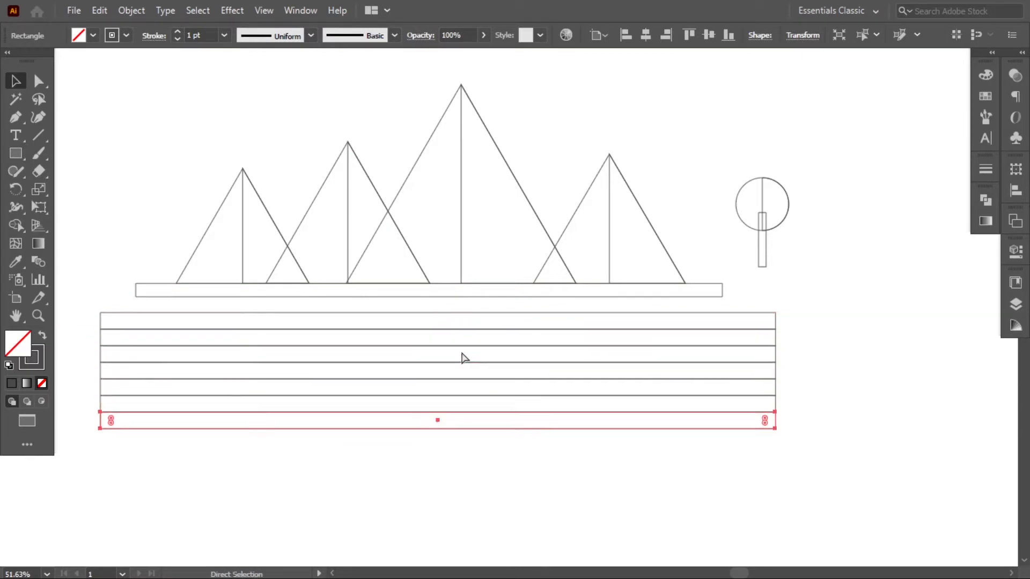
{"action": "left_click", "coordinate": [476, 456]}
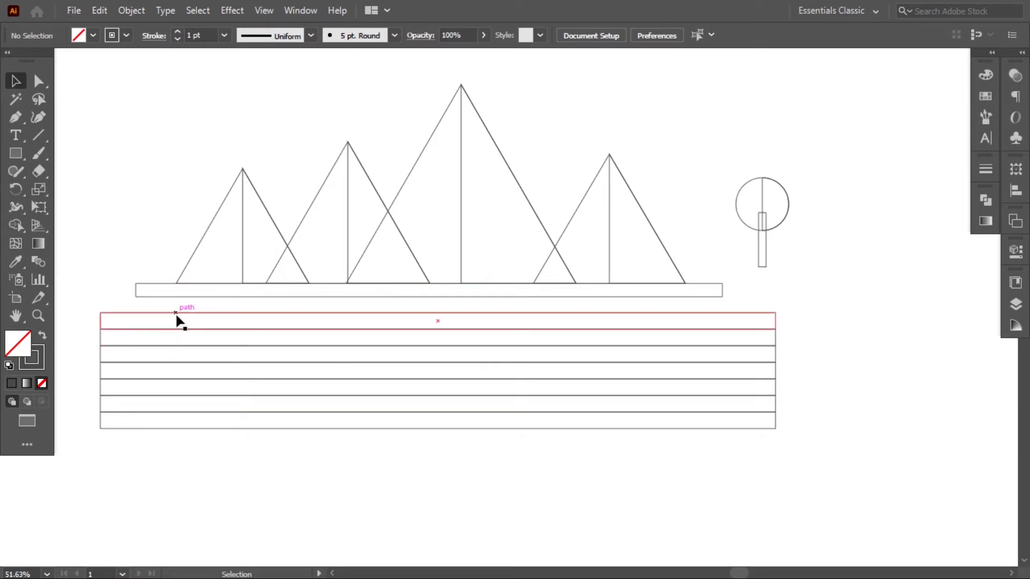
Stagger the strip ends by shortening the second strip, lengthening the third, and shortening the fourth on both sides
{"action": "left_click", "coordinate": [101, 338]}
{"action": "left_click_drag", "start_coordinate": [101, 329], "coordinate": [135, 329]}
{"action": "left_click_drag", "start_coordinate": [776, 329], "coordinate": [741, 328]}
{"action": "left_click_drag", "start_coordinate": [100, 346], "coordinate": [86, 346]}
{"action": "left_click_drag", "start_coordinate": [775, 346], "coordinate": [783, 346]}
{"action": "left_click_drag", "start_coordinate": [101, 379], "coordinate": [149, 379]}
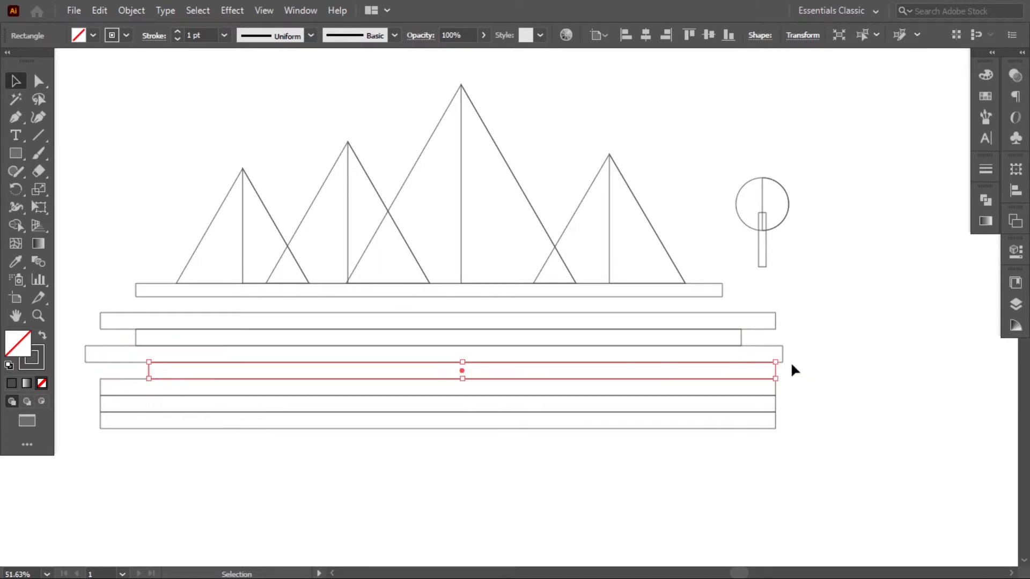
{"action": "left_click_drag", "start_coordinate": [774, 363], "coordinate": [728, 362]}
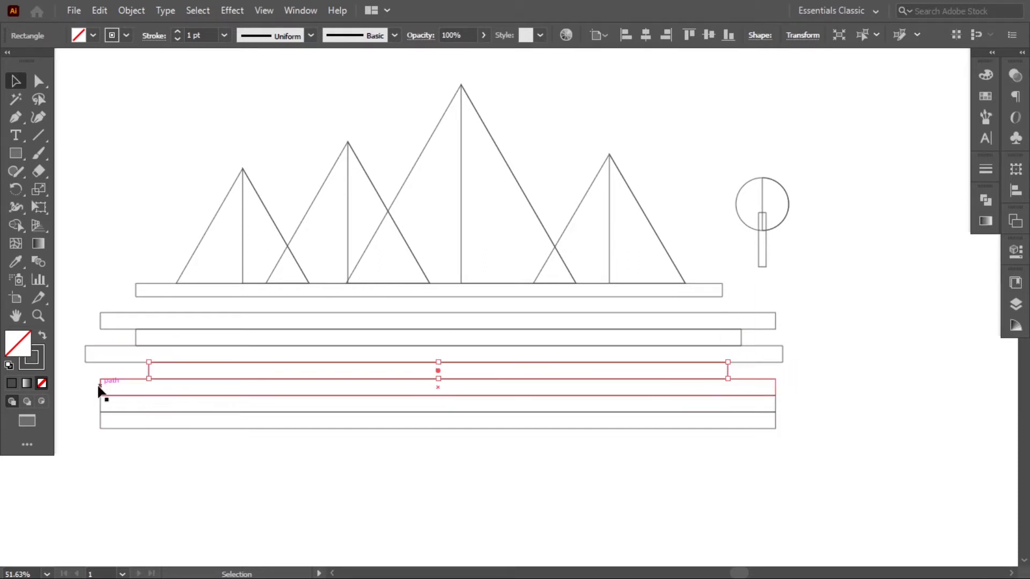
Move the two lowest strips clear of the stack and unite the upper five strips into one shape
{"action": "left_click_drag", "start_coordinate": [114, 412], "coordinate": [178, 458]}
{"action": "left_click_drag", "start_coordinate": [795, 432], "coordinate": [628, 310]}
{"action": "left_click", "coordinate": [985, 200]}
{"action": "left_click", "coordinate": [810, 233]}
{"action": "left_click", "coordinate": [906, 270]}
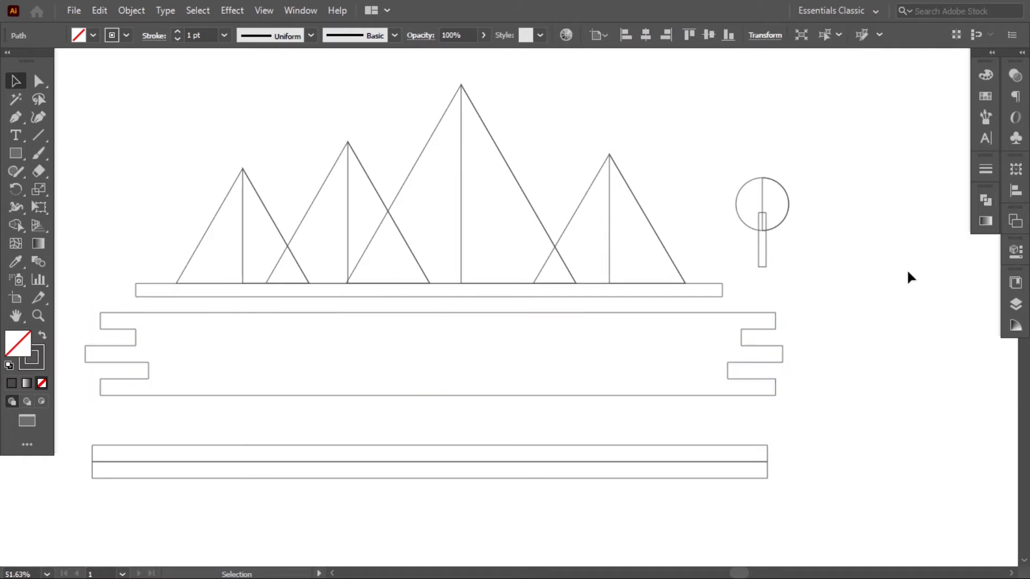
Move the united water shape up so its upper edge meets the underside of the ground rectangle
{"action": "left_click", "coordinate": [751, 344]}
{"action": "left_click_drag", "start_coordinate": [751, 344], "coordinate": [744, 327]}
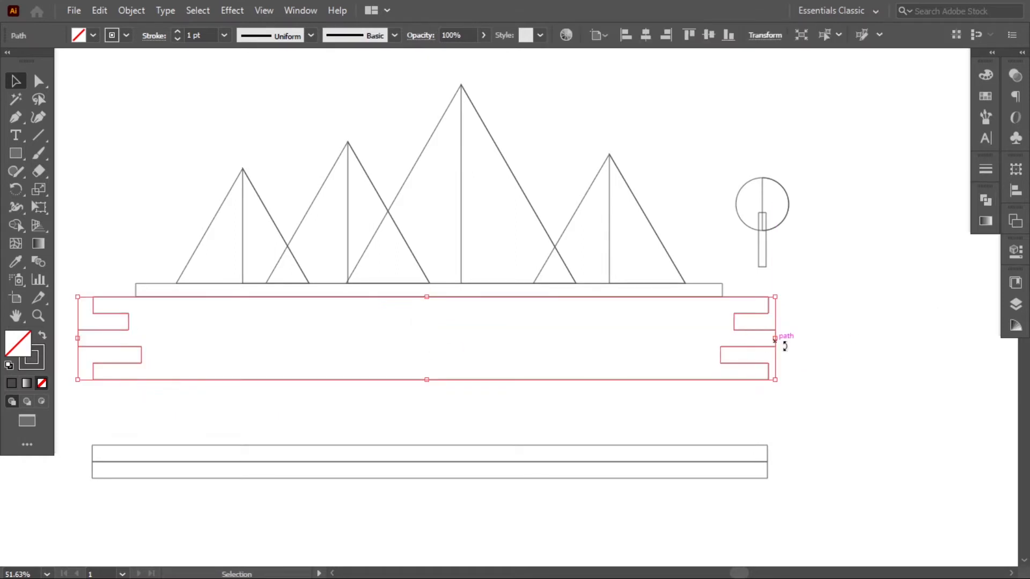
Shorten the two leftover strips into separate bars of different lengths below the water shape
{"action": "left_click", "coordinate": [760, 446]}
{"action": "left_click_drag", "start_coordinate": [762, 446], "coordinate": [172, 446]}
{"action": "left_click", "coordinate": [114, 479]}
{"action": "left_click_drag", "start_coordinate": [93, 478], "coordinate": [241, 463]}
{"action": "left_click", "coordinate": [323, 397]}
Round the two upper corners of the ground rectangle as far as its height allows
{"action": "key", "text": "space"}
{"action": "left_click_drag", "start_coordinate": [351, 363], "coordinate": [433, 399]}
{"action": "key", "text": "z"}
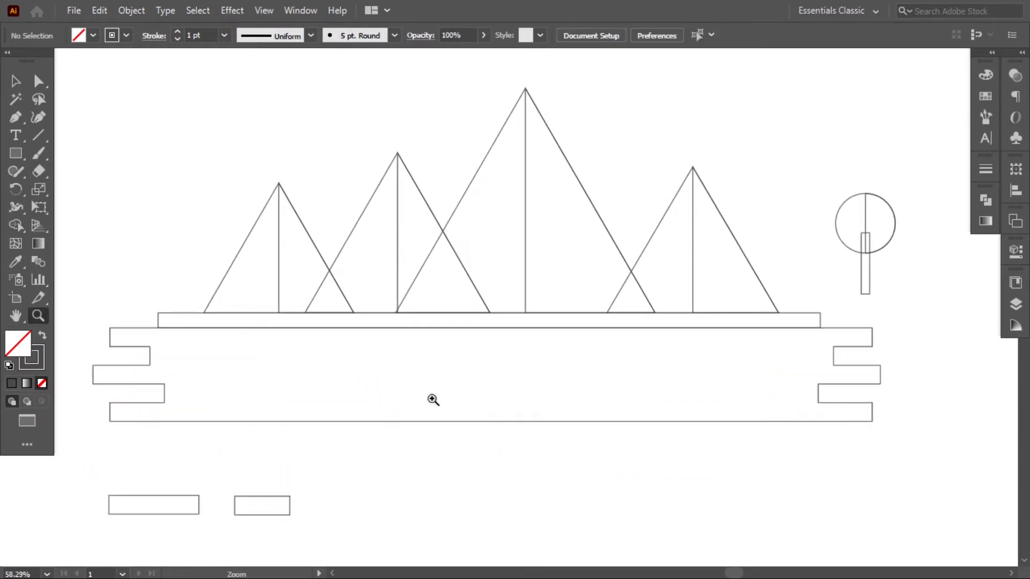
{"action": "left_click", "coordinate": [159, 313]}
{"action": "left_click_drag", "start_coordinate": [163, 319], "coordinate": [198, 352]}
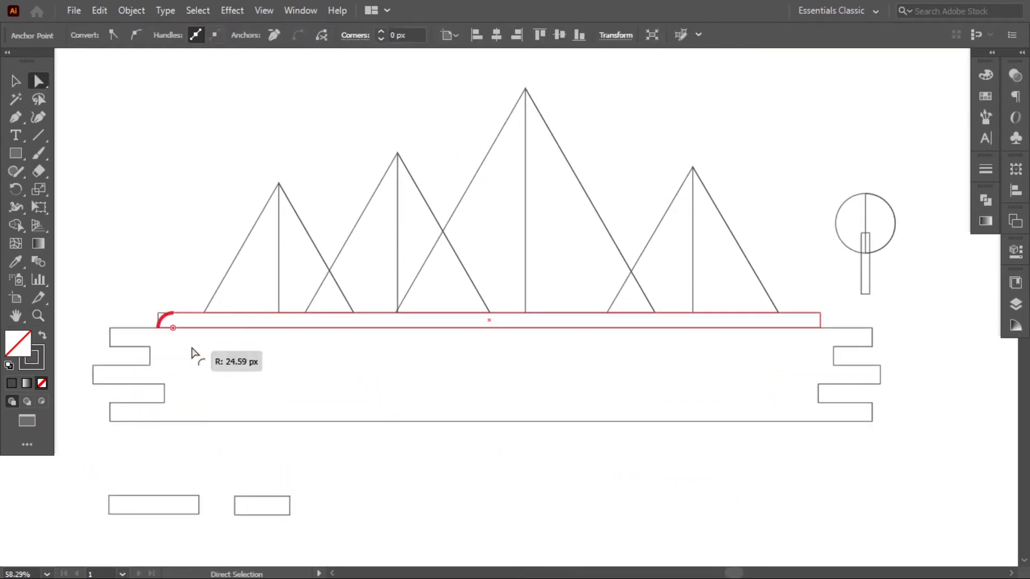
{"action": "left_click", "coordinate": [820, 313]}
{"action": "left_click_drag", "start_coordinate": [809, 324], "coordinate": [815, 338]}
Fully round all the stepped corners at both ends of the water shape
{"action": "left_click", "coordinate": [110, 330]}
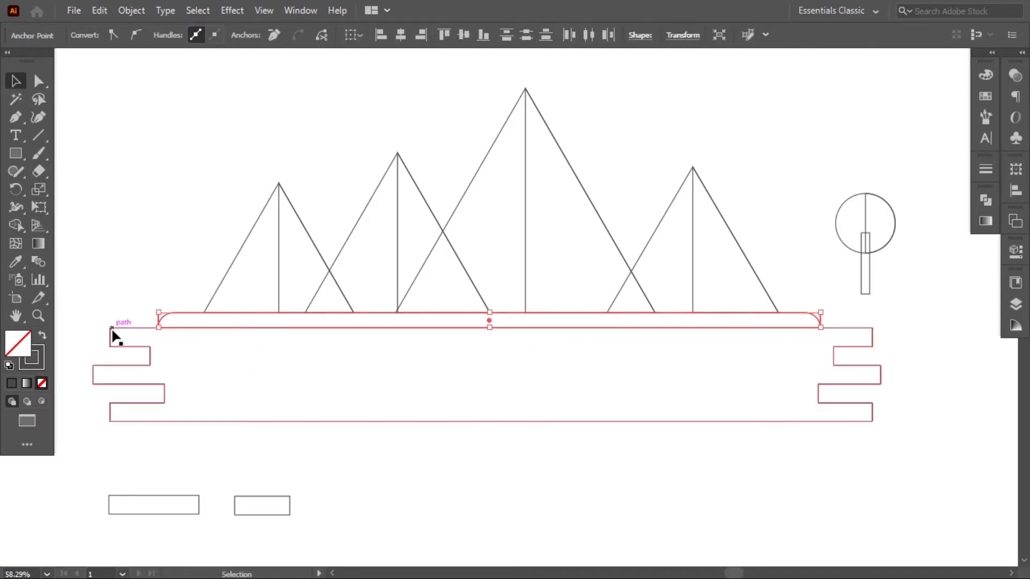
{"action": "left_click_drag", "start_coordinate": [121, 338], "coordinate": [160, 354]}
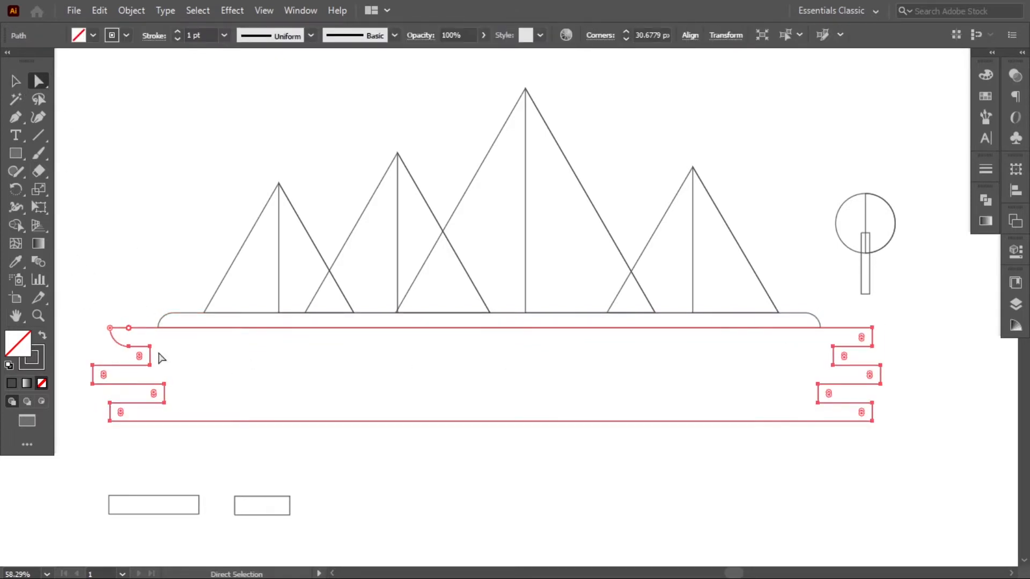
{"action": "key", "text": "ctrl+z"}
{"action": "left_click_drag", "start_coordinate": [104, 375], "coordinate": [136, 380]}
{"action": "left_click", "coordinate": [16, 81]}
{"action": "left_click", "coordinate": [155, 160]}
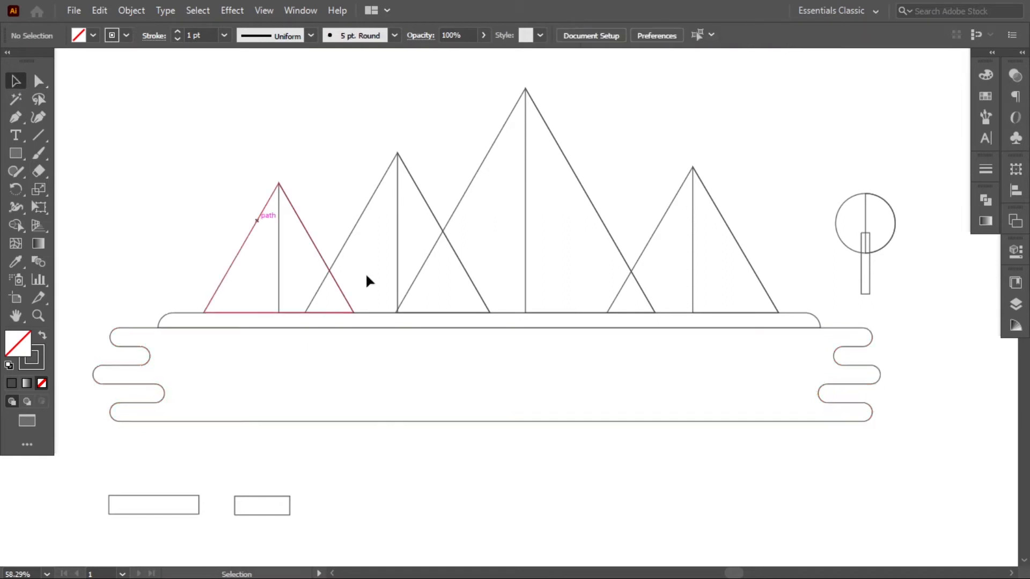
{"action": "left_click", "coordinate": [514, 422]}
{"action": "left_click", "coordinate": [525, 453]}
{"action": "left_click", "coordinate": [537, 422]}
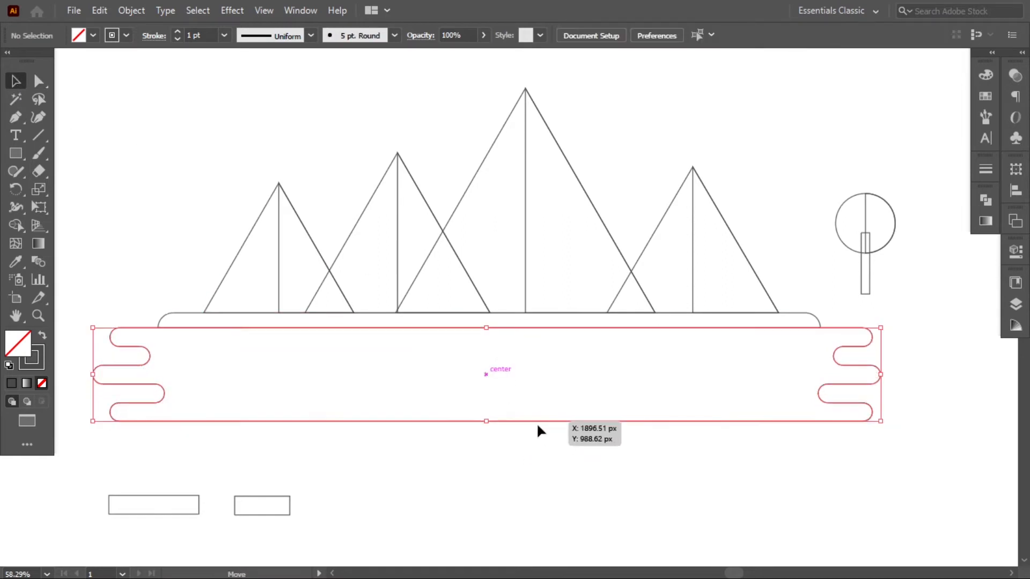
{"action": "left_click", "coordinate": [571, 470]}
Round the two short bars into pills and place them side by side just beneath the water shape's right half
{"action": "left_click_drag", "start_coordinate": [290, 506], "coordinate": [280, 477]}
{"action": "left_click", "coordinate": [39, 81]}
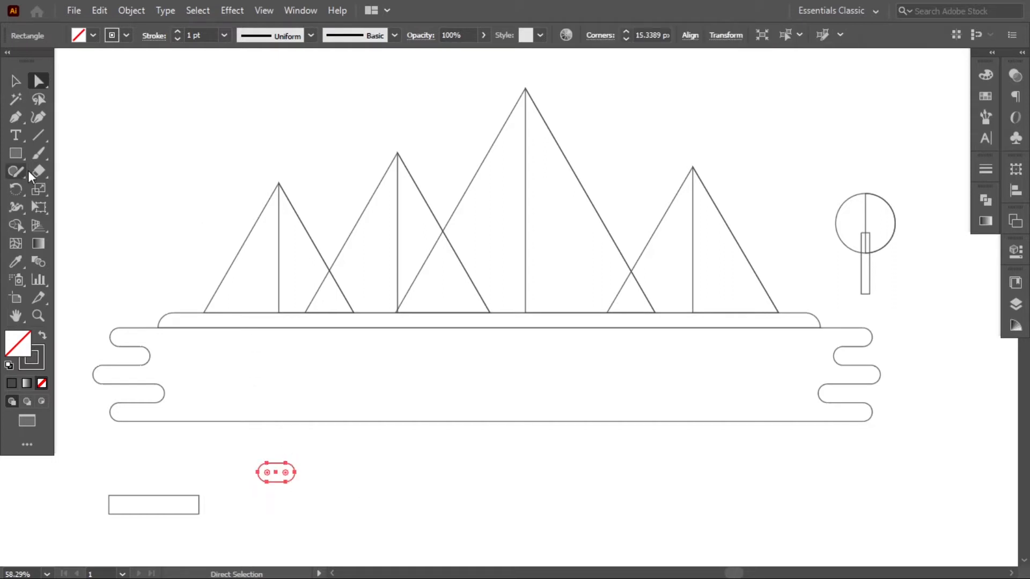
{"action": "left_click_drag", "start_coordinate": [160, 515], "coordinate": [776, 432]}
{"action": "key", "text": "ctrl+z"}
{"action": "left_click", "coordinate": [152, 507]}
{"action": "left_click", "coordinate": [16, 81]}
{"action": "left_click", "coordinate": [328, 453]}
{"action": "left_click", "coordinate": [787, 442]}
{"action": "left_click_drag", "start_coordinate": [292, 471], "coordinate": [635, 440]}
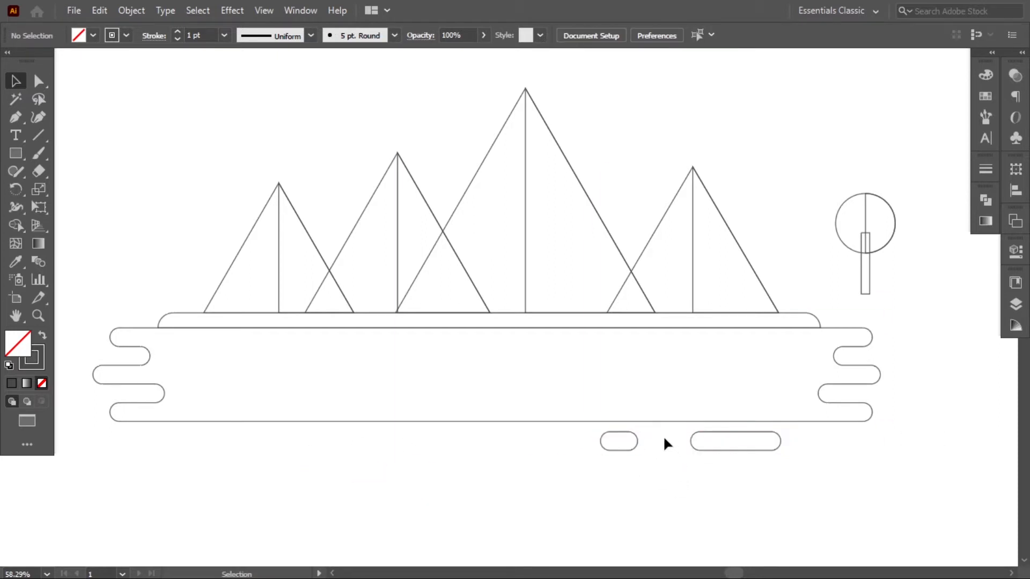
Draw a straight horizontal path across the upper part of the water shape, extending past its right end
{"action": "left_click", "coordinate": [15, 116]}
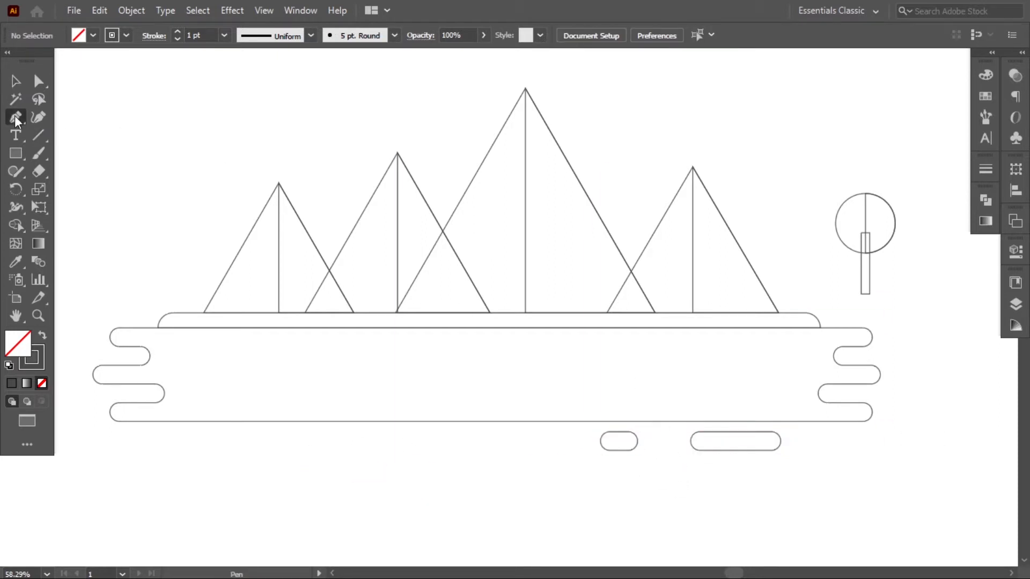
{"action": "left_click", "coordinate": [136, 355]}
{"action": "left_click", "coordinate": [916, 355]}
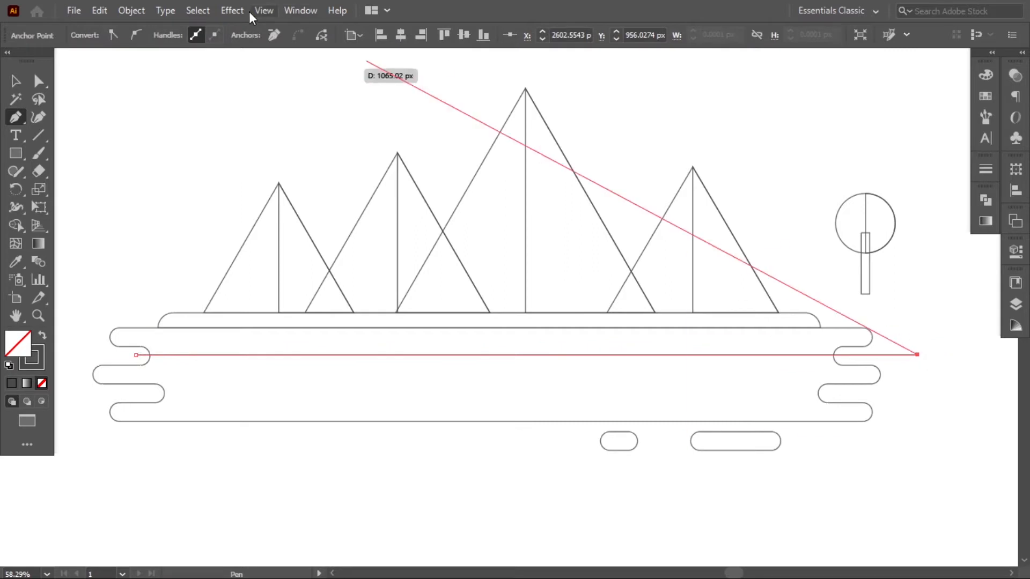
Apply a smooth Zig Zag effect with many ridges to the horizontal path and expand its appearance
{"action": "left_click", "coordinate": [220, 11]}
{"action": "mouse_move", "coordinate": [300, 144]}
{"action": "left_click", "coordinate": [462, 236]}
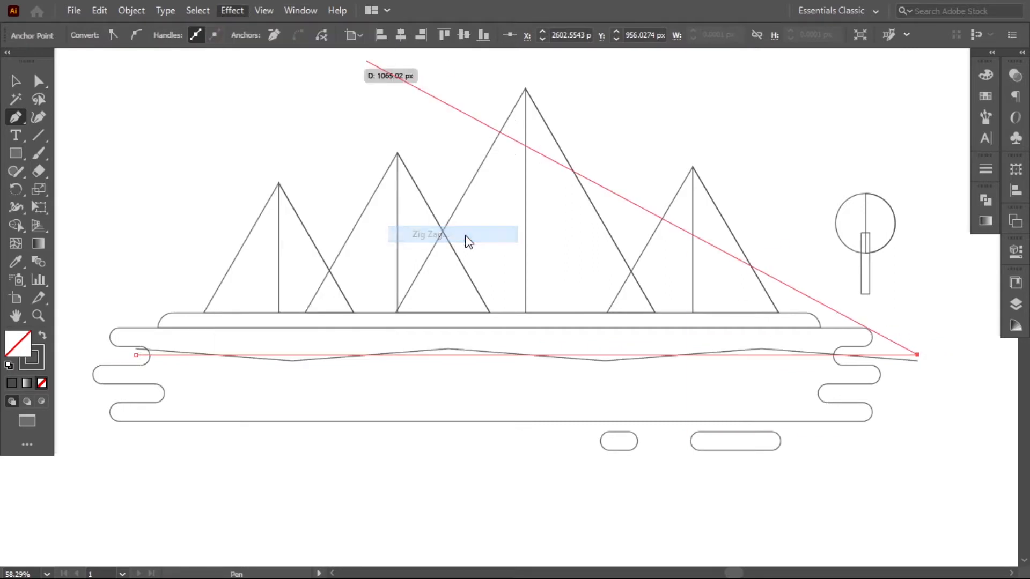
{"action": "left_click", "coordinate": [768, 203]}
{"action": "left_click_drag", "start_coordinate": [772, 147], "coordinate": [811, 148]}
{"action": "left_click", "coordinate": [832, 246]}
{"action": "left_click", "coordinate": [132, 11]}
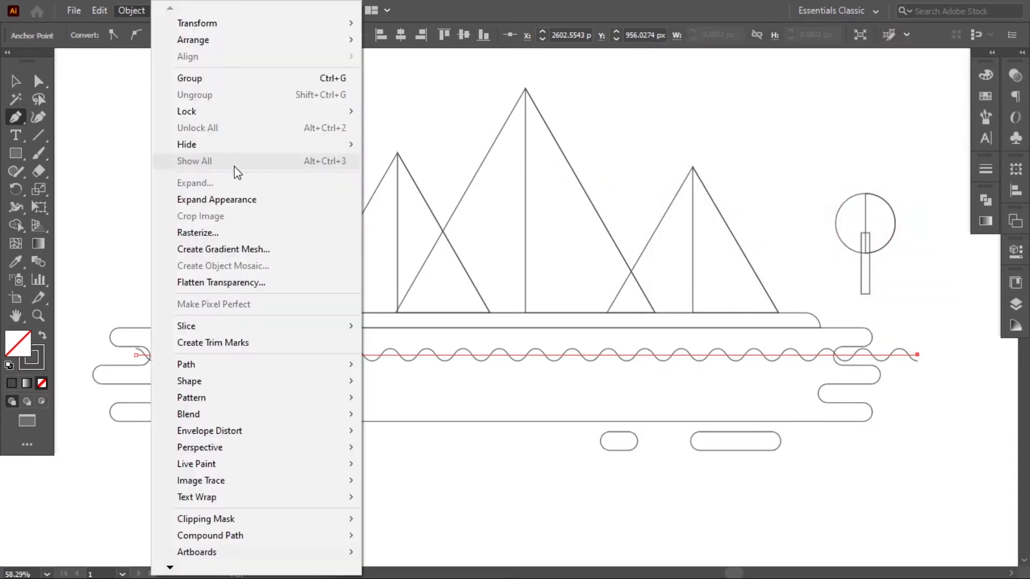
{"action": "left_click", "coordinate": [252, 198]}
Extend the wavy path with the Pen tool around the outside of the lower water area into a closed shape
{"action": "left_click", "coordinate": [918, 361]}
{"action": "left_click", "coordinate": [954, 512]}
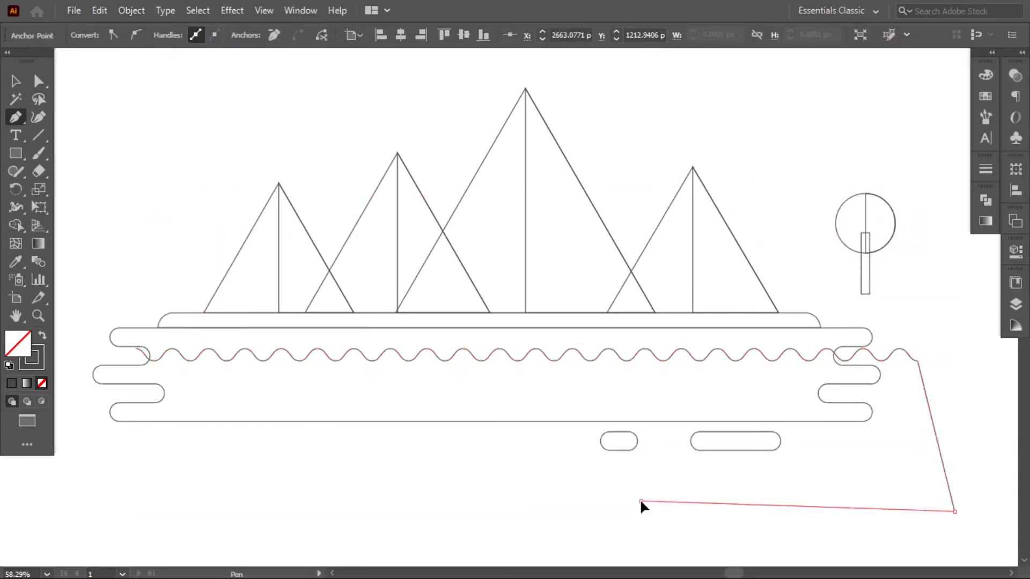
{"action": "left_click", "coordinate": [641, 501]}
{"action": "left_click", "coordinate": [106, 507]}
{"action": "left_click", "coordinate": [64, 337]}
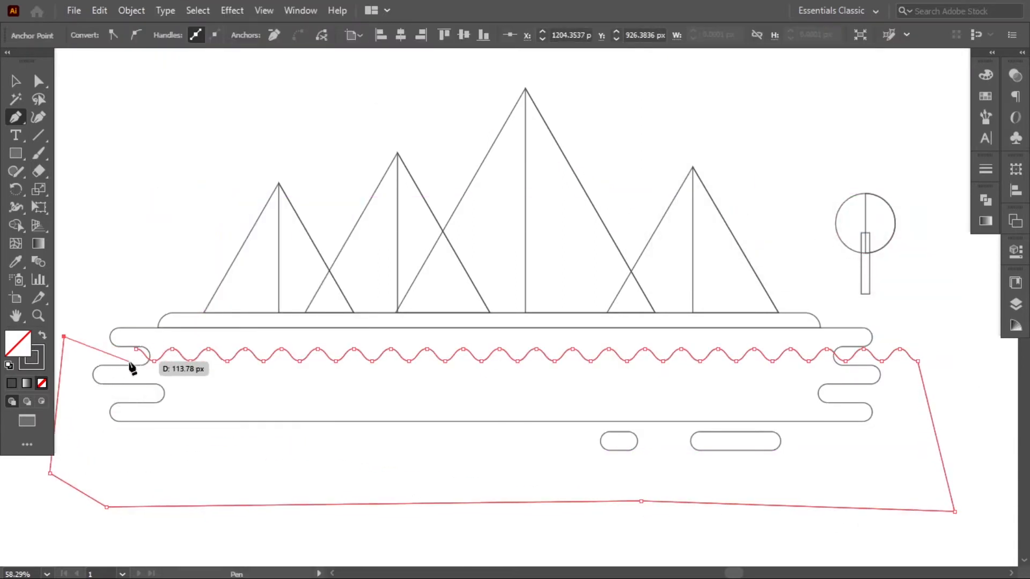
{"action": "left_click", "coordinate": [118, 355]}
{"action": "left_click", "coordinate": [10, 87]}
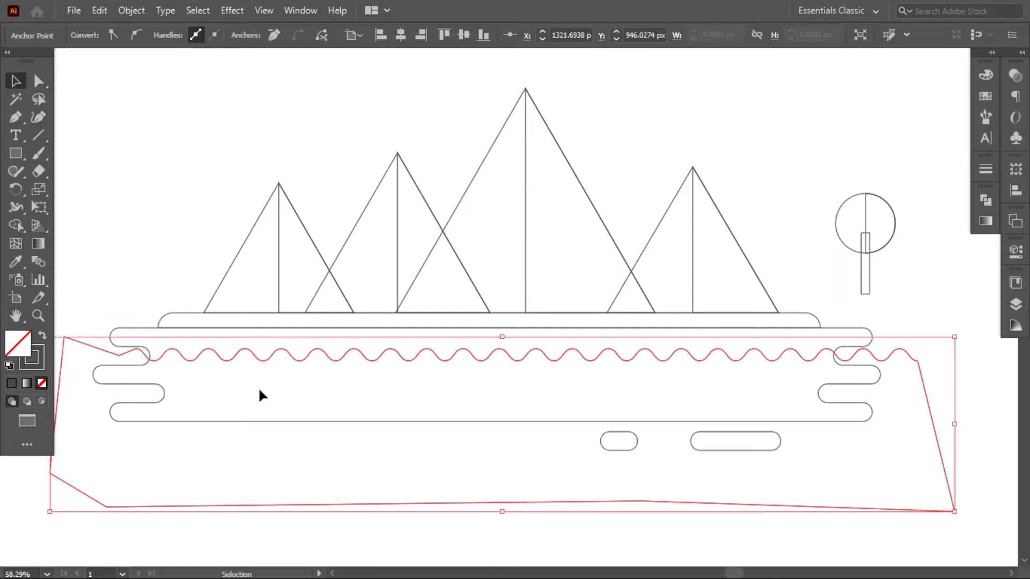
Duplicate the wavy shape lower down and trim both copies to the water shape's outline with Shape Builder
{"action": "left_click_drag", "start_coordinate": [321, 351], "coordinate": [326, 395]}
{"action": "mouse_move", "coordinate": [101, 320]}
{"action": "left_mouse_down"}
{"action": "mouse_move", "coordinate": [134, 434]}
{"action": "mouse_move", "coordinate": [66, 503]}
{"action": "left_mouse_up"}
{"action": "left_click", "coordinate": [15, 225]}
{"action": "left_click_drag", "start_coordinate": [932, 377], "coordinate": [902, 375]}
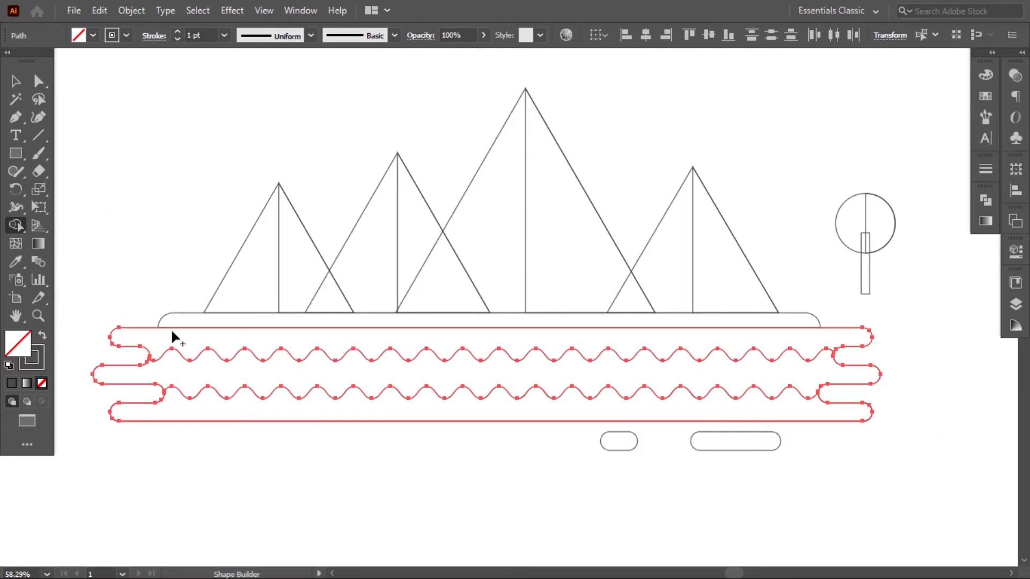
{"action": "left_click", "coordinate": [15, 81]}
{"action": "left_click", "coordinate": [86, 132]}
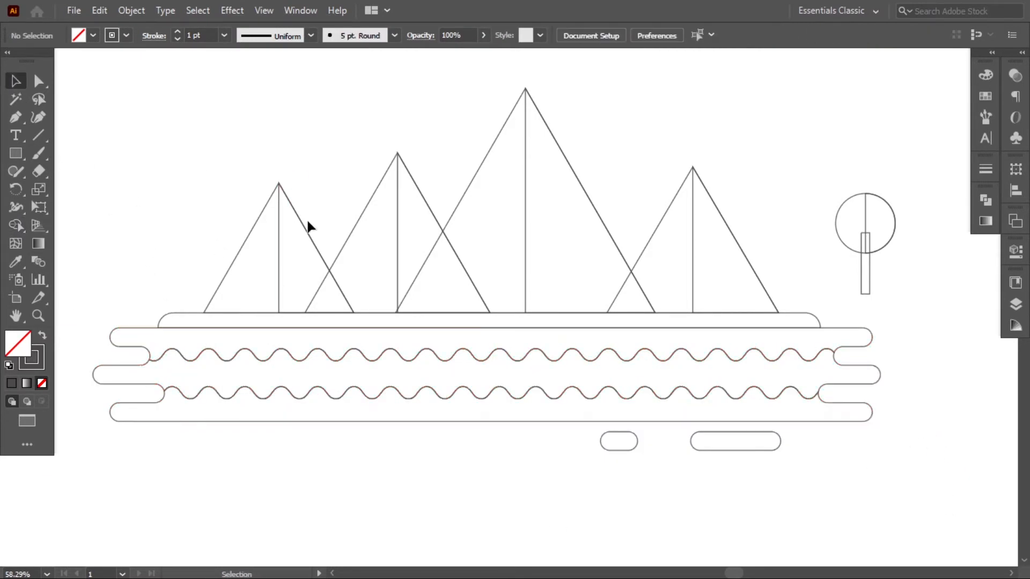
Draw a closed bumpy bush outline with the Pen tool across the base of all the mountains, ending inside the ground strip
{"action": "scroll", "coordinate": [644, 375], "scroll_direction": "down", "scroll_amount": 1}
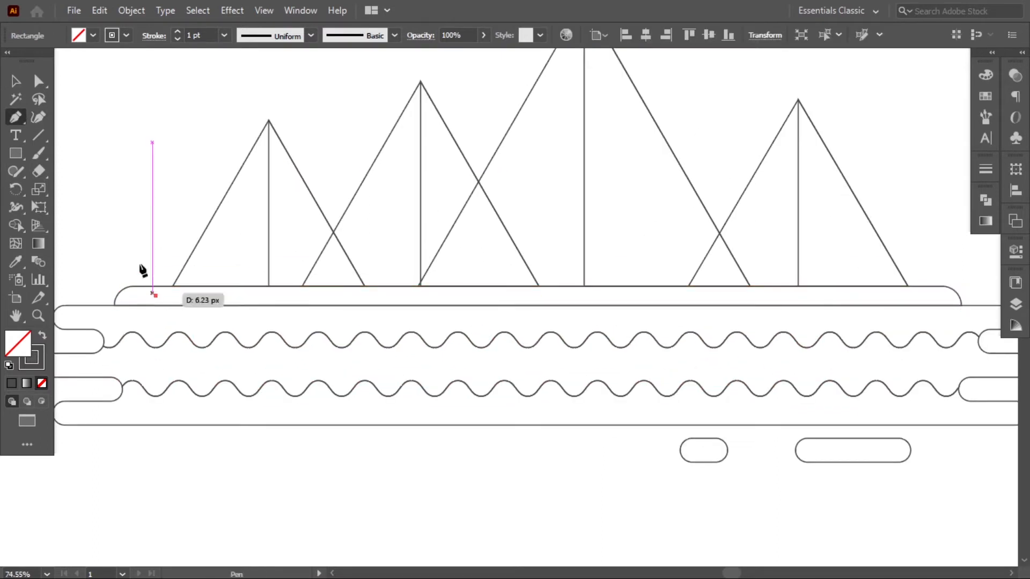
{"action": "left_click_drag", "start_coordinate": [177, 263], "coordinate": [187, 267]}
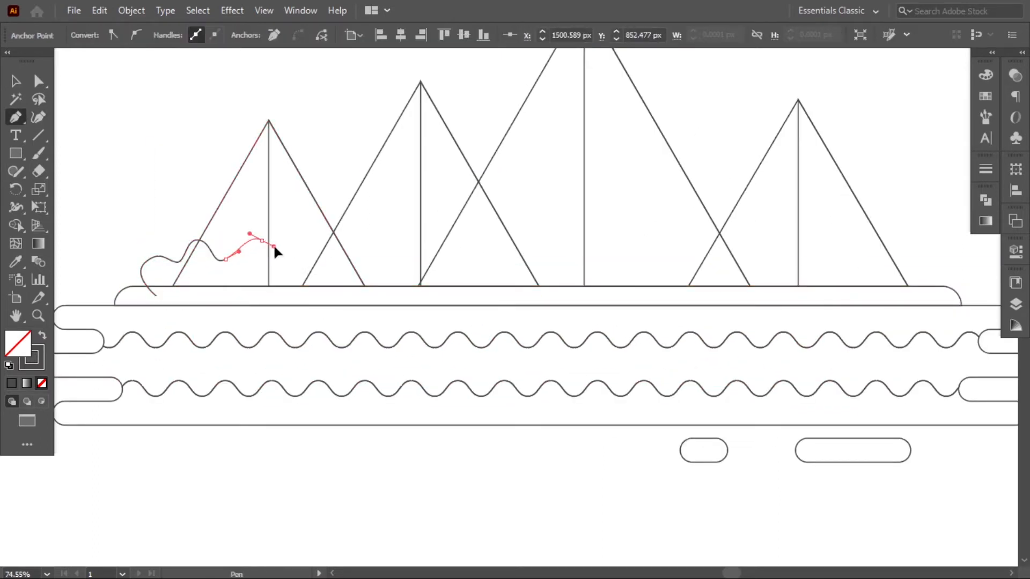
{"action": "left_click_drag", "start_coordinate": [327, 263], "coordinate": [334, 268]}
{"action": "left_click_drag", "start_coordinate": [351, 262], "coordinate": [395, 275]}
{"action": "left_click_drag", "start_coordinate": [428, 253], "coordinate": [430, 235]}
{"action": "left_click_drag", "start_coordinate": [455, 263], "coordinate": [456, 267]}
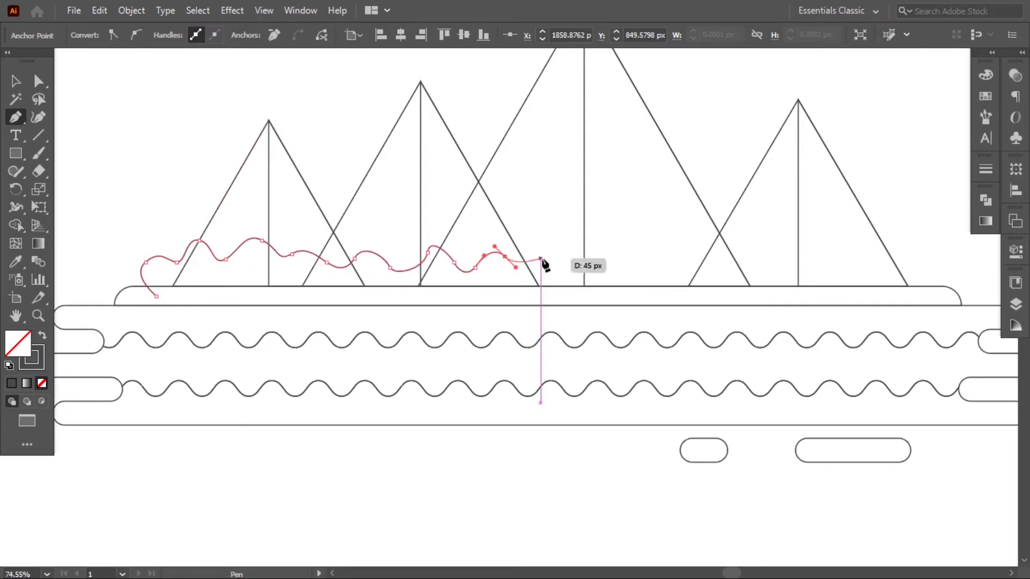
{"action": "left_click_drag", "start_coordinate": [665, 251], "coordinate": [669, 247]}
{"action": "mouse_move", "coordinate": [694, 259]}
{"action": "left_mouse_down"}
{"action": "mouse_move", "coordinate": [699, 268]}
{"action": "mouse_move", "coordinate": [745, 244]}
{"action": "mouse_move", "coordinate": [777, 267]}
{"action": "left_mouse_up"}
{"action": "mouse_move", "coordinate": [805, 263]}
{"action": "left_mouse_down"}
{"action": "mouse_move", "coordinate": [816, 240]}
{"action": "mouse_move", "coordinate": [839, 267]}
{"action": "left_mouse_up"}
{"action": "left_click_drag", "start_coordinate": [860, 257], "coordinate": [874, 247]}
{"action": "mouse_move", "coordinate": [885, 262]}
{"action": "left_mouse_down"}
{"action": "mouse_move", "coordinate": [901, 274]}
{"action": "mouse_move", "coordinate": [927, 257]}
{"action": "left_mouse_up"}
{"action": "left_click", "coordinate": [938, 291]}
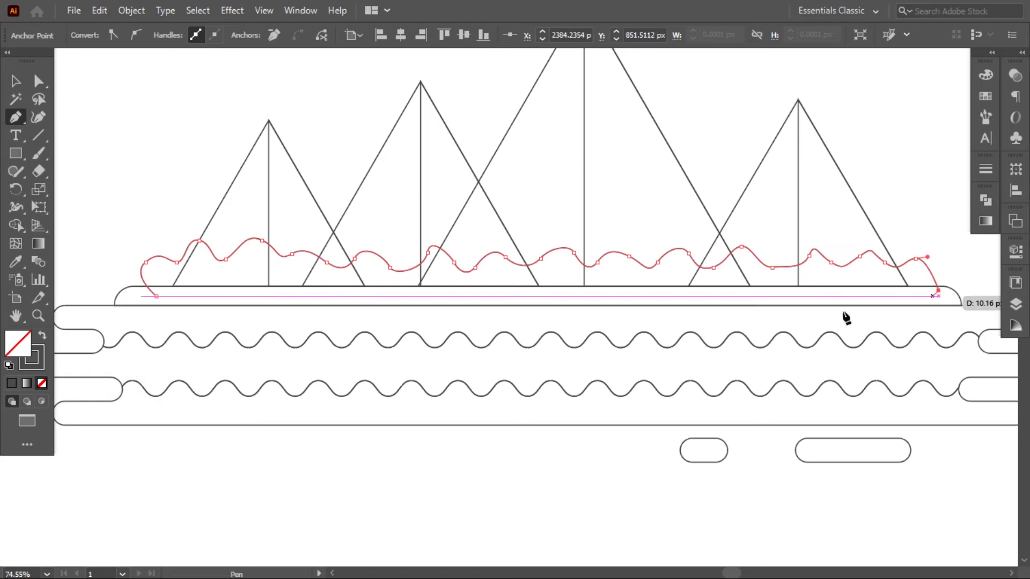
{"action": "left_click", "coordinate": [155, 295]}
Lower and smooth the bush outline's first humps around the leftmost mountain by adjusting their anchor points and handles
{"action": "key", "text": "z"}
{"action": "left_click", "coordinate": [215, 216]}
{"action": "left_click", "coordinate": [207, 294]}
{"action": "key", "text": "a"}
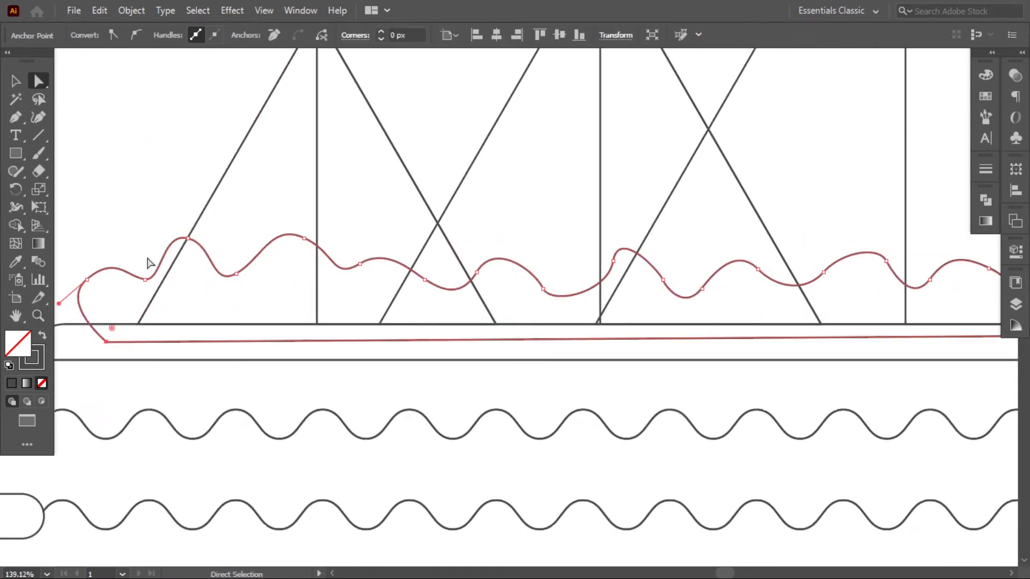
{"action": "left_click", "coordinate": [186, 238]}
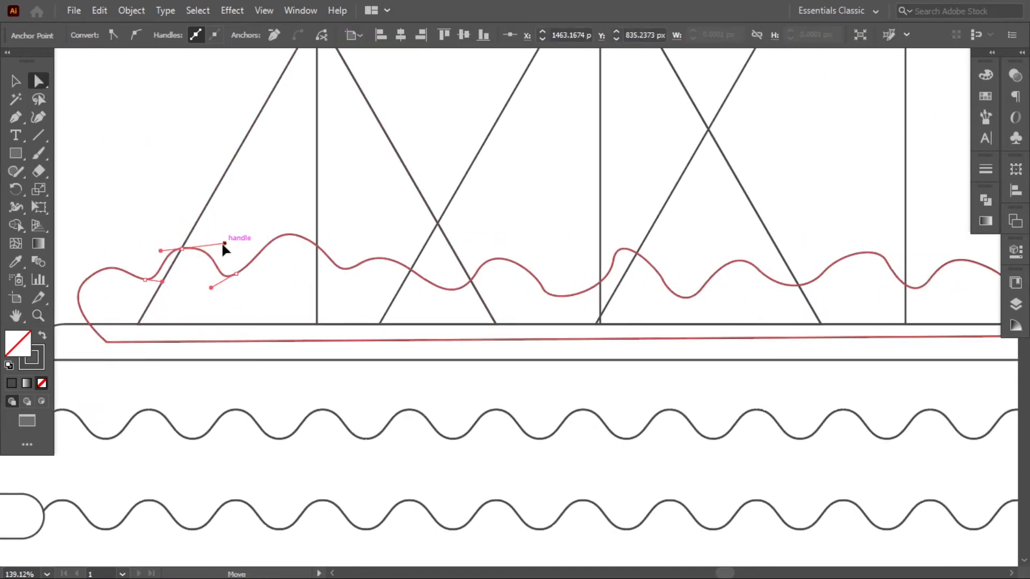
{"action": "left_click", "coordinate": [304, 237]}
Smooth the bush outline's dips and hump around the second mountain by reshaping their anchor points and handles
{"action": "left_click", "coordinate": [538, 275]}
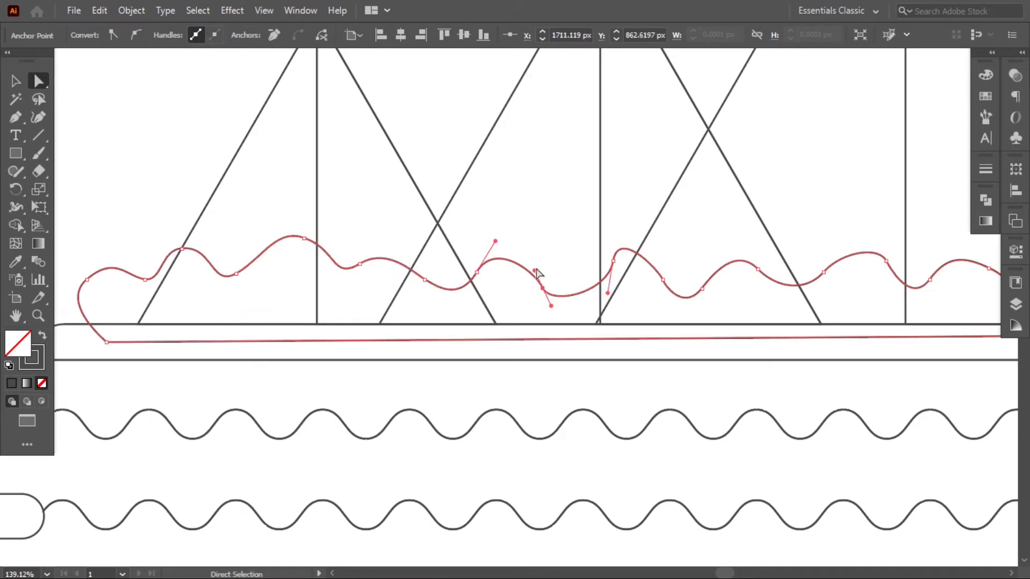
{"action": "left_click_drag", "start_coordinate": [542, 288], "coordinate": [560, 315]}
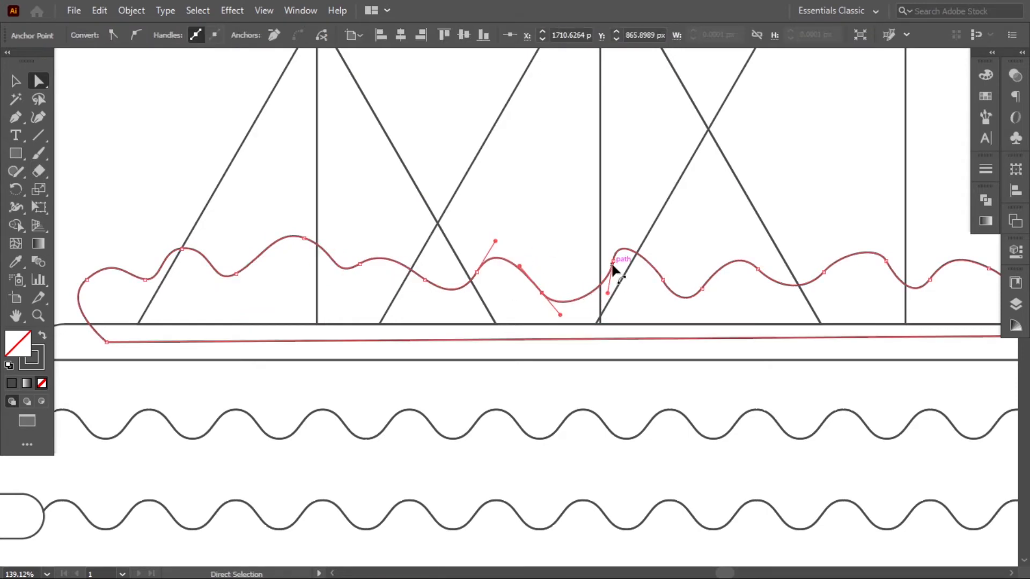
{"action": "left_click_drag", "start_coordinate": [613, 262], "coordinate": [612, 236]}
{"action": "left_click", "coordinate": [662, 279]}
{"action": "left_click_drag", "start_coordinate": [658, 270], "coordinate": [670, 294]}
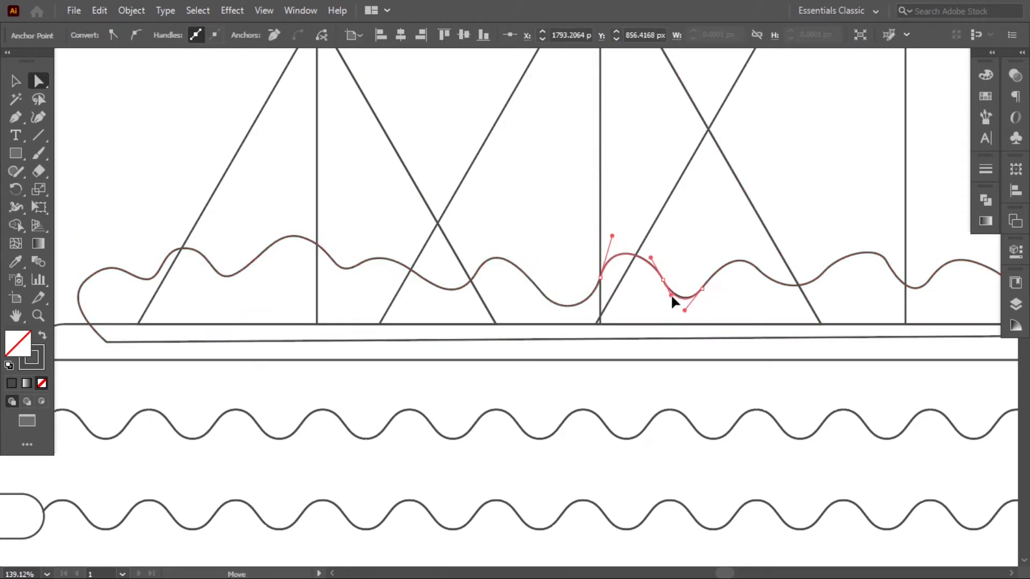
Raise and round the bush outline's hump in front of the tallest mountain by adjusting its curve handles
{"action": "left_click_drag", "start_coordinate": [736, 301], "coordinate": [387, 352]}
{"action": "left_click", "coordinate": [476, 323]}
{"action": "left_click_drag", "start_coordinate": [494, 304], "coordinate": [490, 294]}
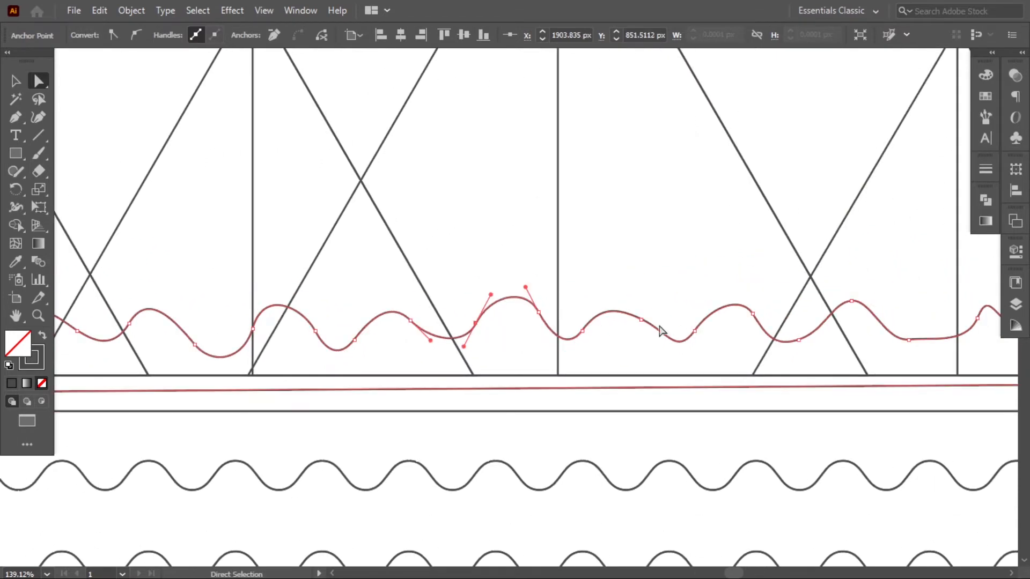
{"action": "left_click", "coordinate": [469, 350]}
Smooth the bush outline's last humps and dips around the rightmost mountain with their anchor points and handles
{"action": "left_click_drag", "start_coordinate": [674, 328], "coordinate": [482, 317]}
{"action": "left_click", "coordinate": [565, 387]}
{"action": "left_click_drag", "start_coordinate": [657, 358], "coordinate": [573, 403]}
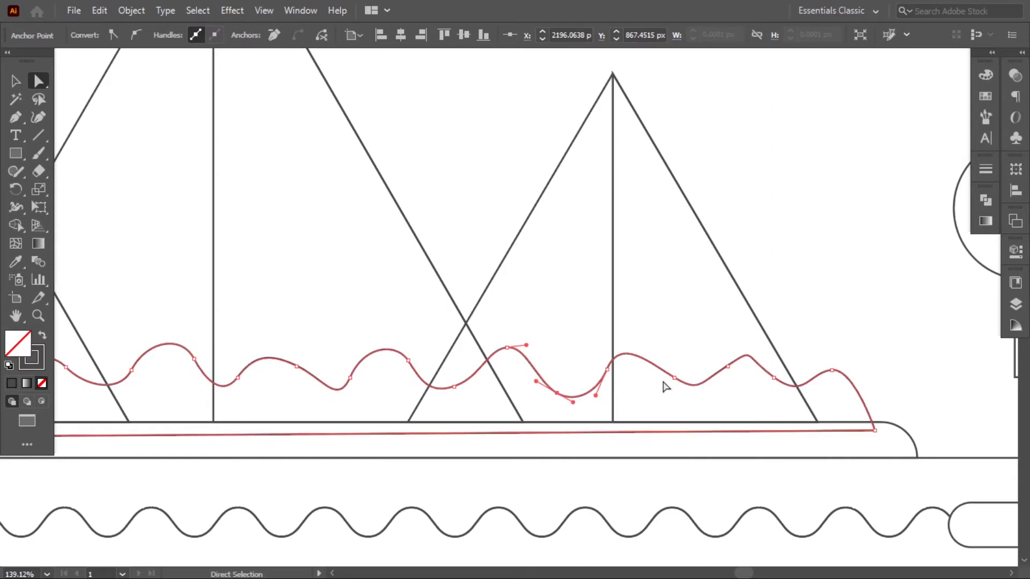
{"action": "left_click_drag", "start_coordinate": [674, 377], "coordinate": [669, 390]}
{"action": "left_click_drag", "start_coordinate": [694, 407], "coordinate": [688, 412]}
{"action": "left_click", "coordinate": [728, 366]}
{"action": "left_click_drag", "start_coordinate": [751, 350], "coordinate": [737, 342]}
{"action": "left_click_drag", "start_coordinate": [741, 350], "coordinate": [751, 348]}
{"action": "left_click", "coordinate": [16, 81]}
Draw a circle in the empty area above and beside the leftmost mountain as the main part of a cloud
{"action": "left_click_drag", "start_coordinate": [482, 272], "coordinate": [252, 326]}
{"action": "left_click", "coordinate": [560, 343]}
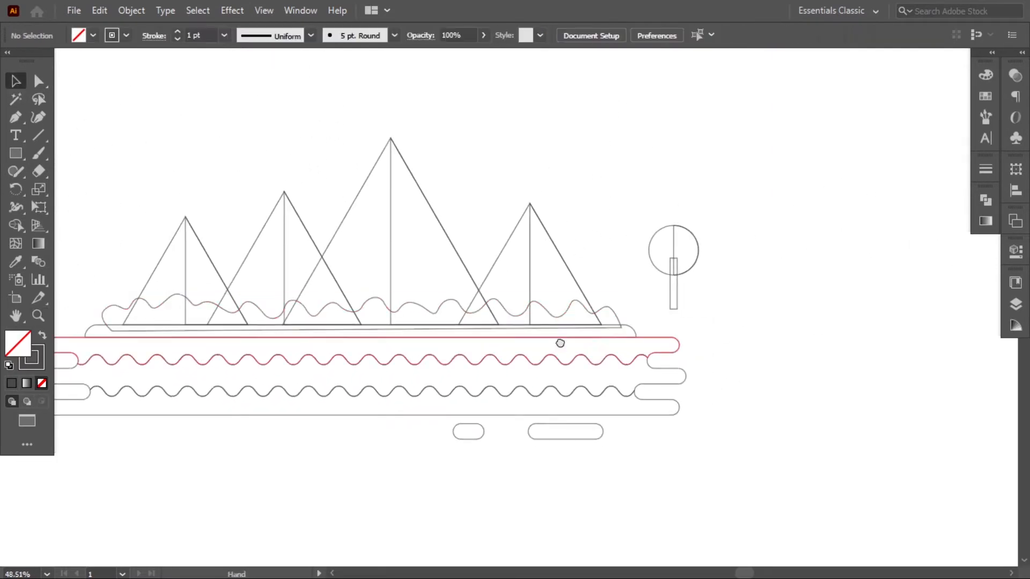
{"action": "left_click_drag", "start_coordinate": [560, 343], "coordinate": [677, 341]}
{"action": "left_click_drag", "start_coordinate": [16, 154], "coordinate": [70, 189]}
{"action": "left_click_drag", "start_coordinate": [141, 137], "coordinate": [202, 190]}
{"action": "key", "text": "z"}
{"action": "left_click_drag", "start_coordinate": [262, 197], "coordinate": [424, 199]}
{"action": "left_click_drag", "start_coordinate": [301, 209], "coordinate": [478, 302]}
Add two smaller copies of the circle, one overlapping each side of the main cloud circle
{"action": "left_click", "coordinate": [17, 81]}
{"action": "left_click_drag", "start_coordinate": [308, 249], "coordinate": [367, 266]}
{"action": "left_click_drag", "start_coordinate": [371, 307], "coordinate": [210, 266]}
{"action": "left_click", "coordinate": [341, 255]}
{"action": "left_click", "coordinate": [350, 242]}
{"action": "left_click", "coordinate": [212, 279]}
{"action": "left_click", "coordinate": [201, 295]}
Cover the circles' lower part with a rectangle, cut it away and merge the rest into a flat-bottomed cloud with Shape Builder
{"action": "left_click_drag", "start_coordinate": [17, 155], "coordinate": [67, 156]}
{"action": "left_click_drag", "start_coordinate": [140, 242], "coordinate": [372, 335]}
{"action": "left_click", "coordinate": [17, 81]}
{"action": "left_click_drag", "start_coordinate": [205, 157], "coordinate": [322, 279]}
{"action": "left_click", "coordinate": [20, 227]}
{"action": "mouse_move", "coordinate": [467, 262]}
{"action": "left_mouse_down"}
{"action": "mouse_move", "coordinate": [188, 265]}
{"action": "mouse_move", "coordinate": [354, 262]}
{"action": "left_mouse_up"}
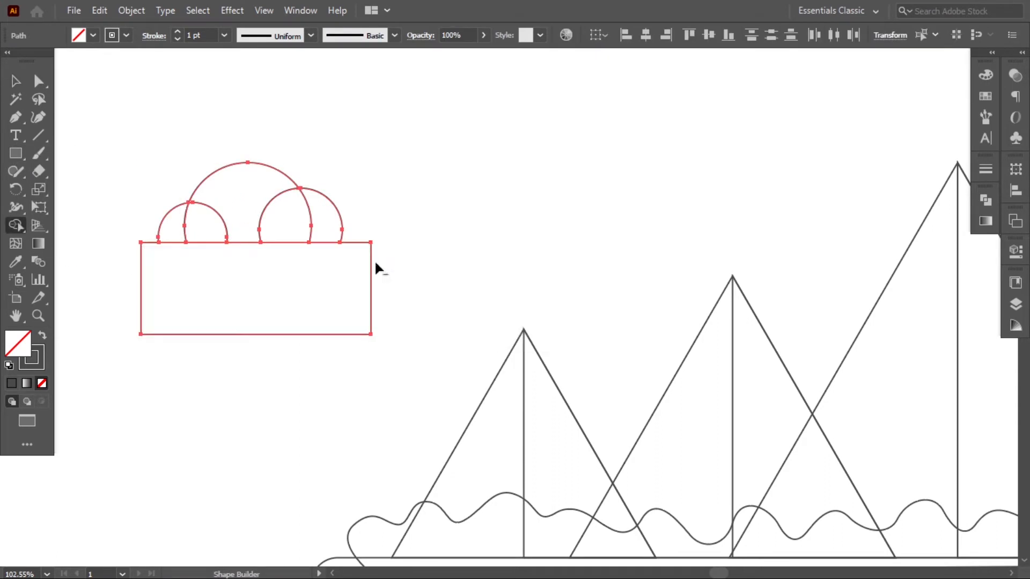
{"action": "left_click", "coordinate": [323, 266], "text": "alt"}
{"action": "left_click_drag", "start_coordinate": [320, 231], "coordinate": [181, 225]}
{"action": "left_click", "coordinate": [20, 83]}
{"action": "left_click", "coordinate": [587, 165]}
Move the cloud lower, beside the leftmost mountain's peak
{"action": "key", "text": "z"}
{"action": "left_click_drag", "start_coordinate": [668, 208], "coordinate": [510, 214]}
{"action": "key", "text": "space"}
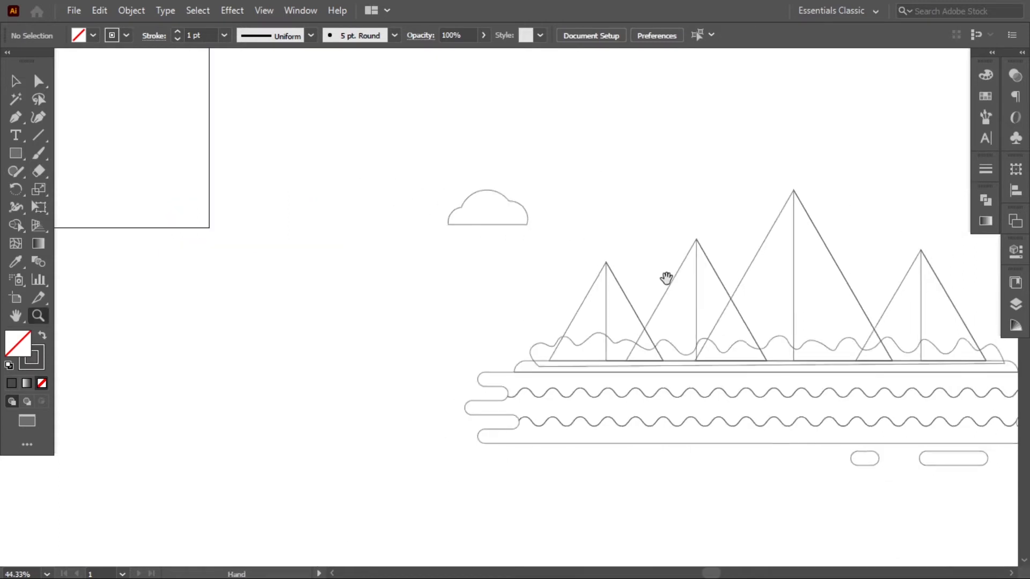
{"action": "left_click_drag", "start_coordinate": [665, 279], "coordinate": [407, 261]}
{"action": "left_click_drag", "start_coordinate": [590, 295], "coordinate": [628, 291]}
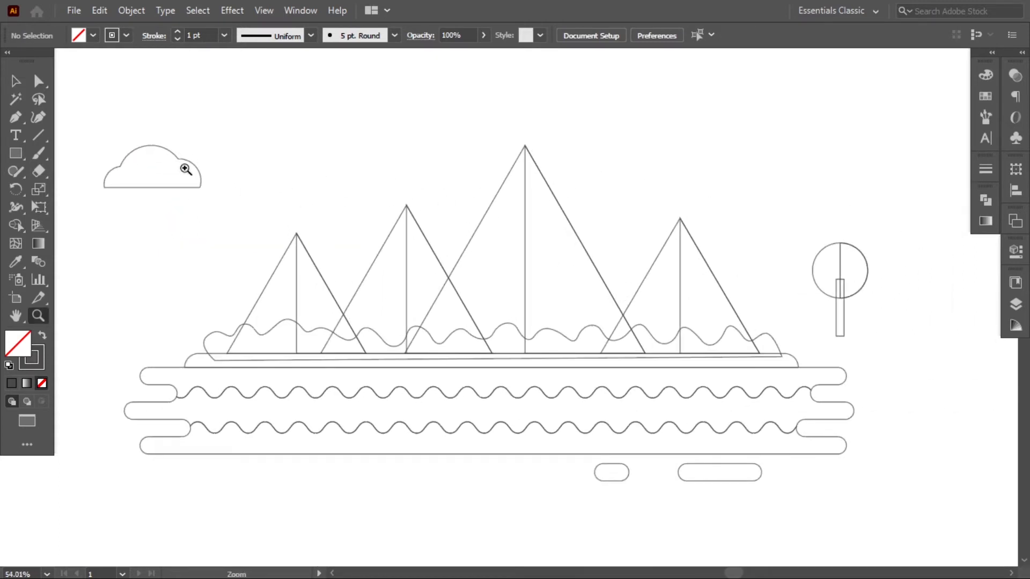
{"action": "left_click", "coordinate": [16, 82]}
{"action": "left_click_drag", "start_coordinate": [129, 152], "coordinate": [139, 228]}
{"action": "left_click", "coordinate": [254, 176]}
Draw a small rectangle below the water, taper its lower edge into a boat hull and flatten it to about 88 × 18 px
{"action": "key", "text": "space"}
{"action": "left_click_drag", "start_coordinate": [411, 329], "coordinate": [384, 219]}
{"action": "left_click", "coordinate": [17, 154]}
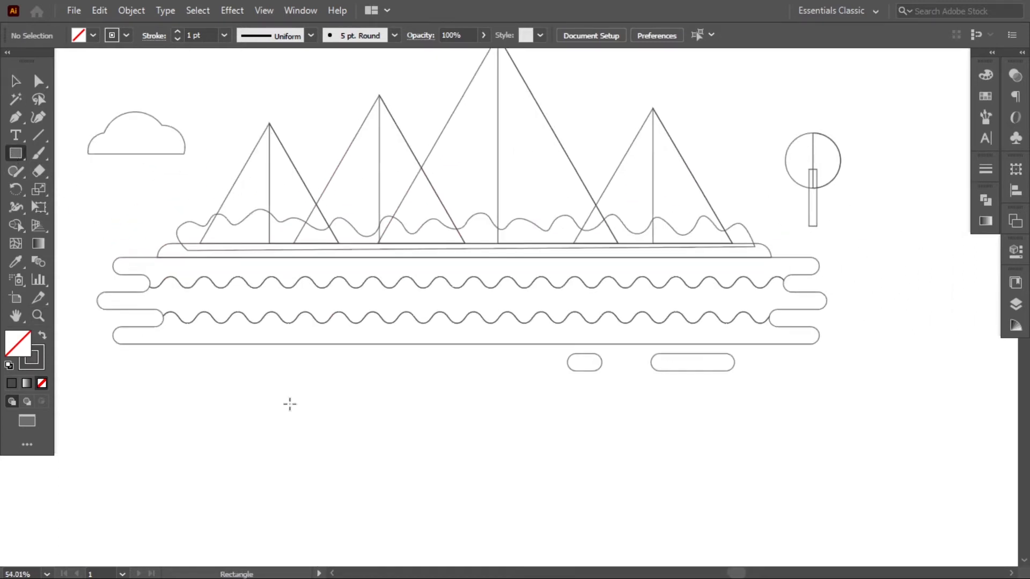
{"action": "left_click_drag", "start_coordinate": [289, 430], "coordinate": [343, 452]}
{"action": "key", "text": "s"}
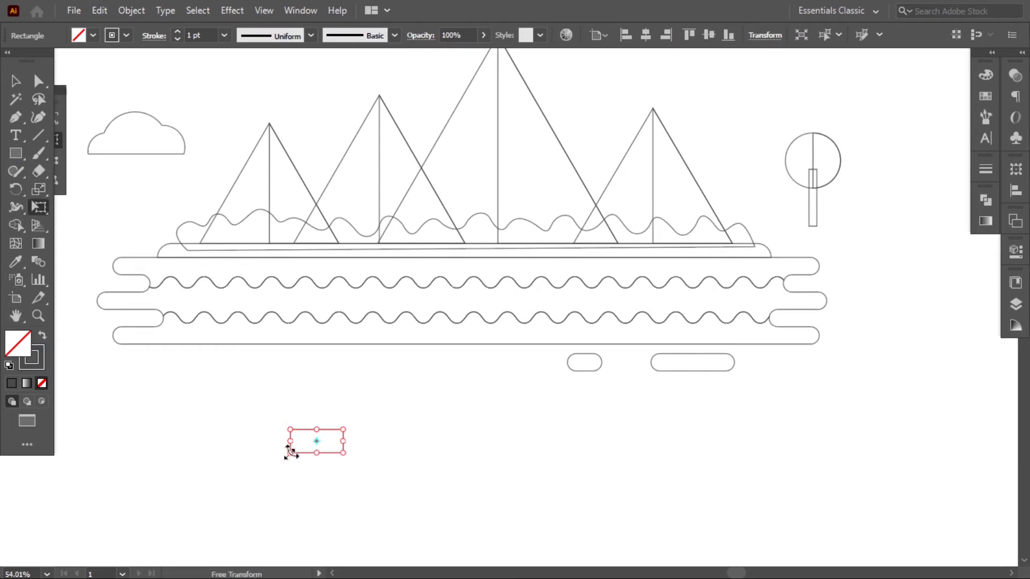
{"action": "left_click_drag", "start_coordinate": [62, 89], "coordinate": [97, 105]}
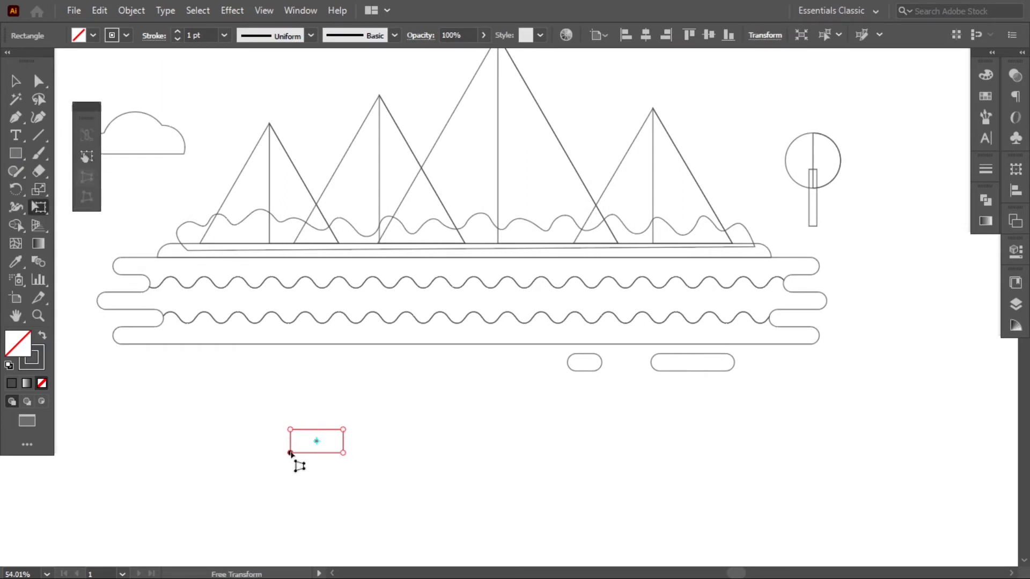
{"action": "left_click_drag", "start_coordinate": [290, 453], "coordinate": [304, 453]}
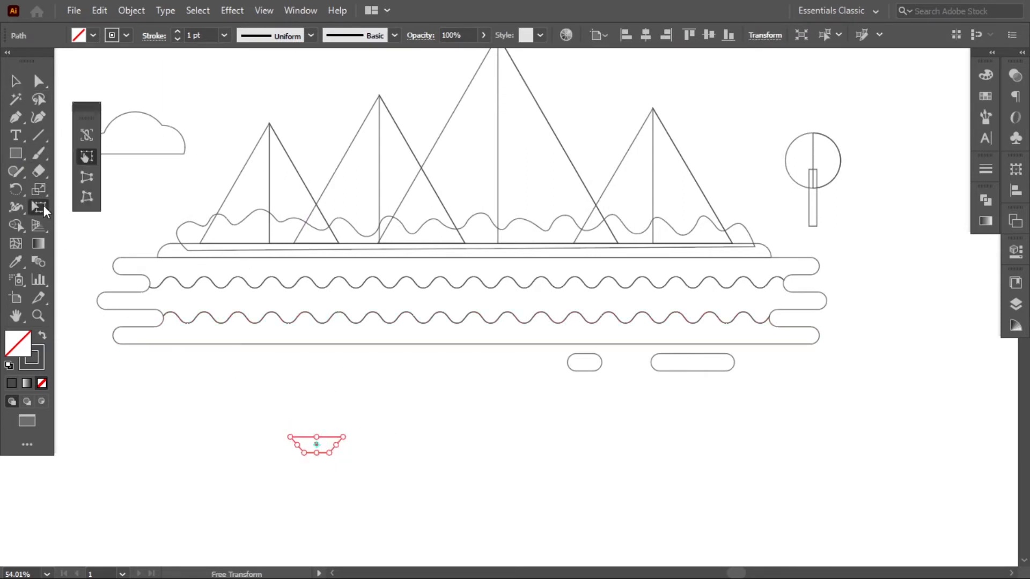
{"action": "key", "text": "v"}
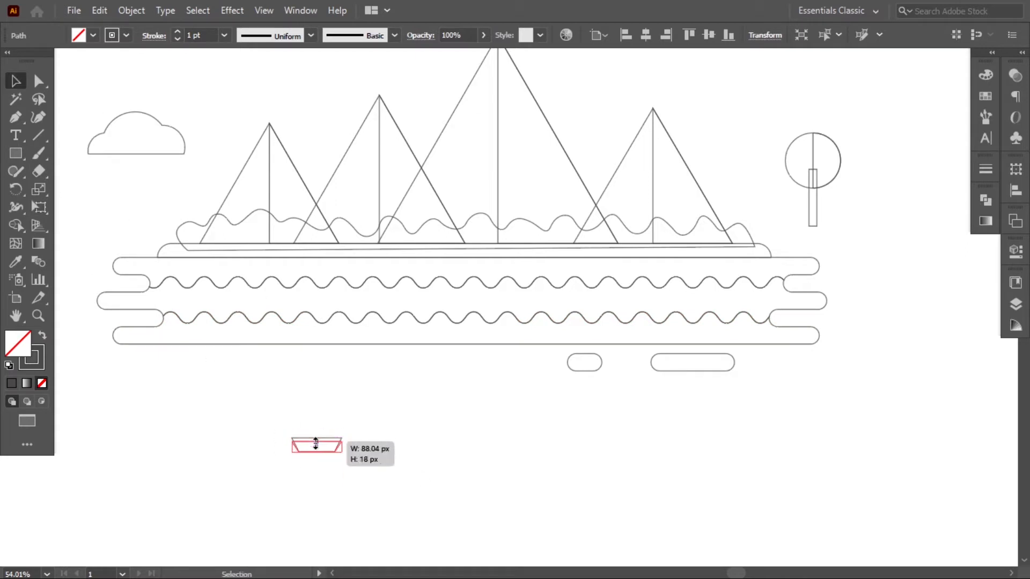
{"action": "key", "text": "ctrl+shift+a"}
Draw a triangular sail on the hull with the Pen tool and curve its outer edge by making the lower outer corner smooth
{"action": "left_click", "coordinate": [15, 118]}
{"action": "left_click", "coordinate": [317, 372]}
{"action": "left_click", "coordinate": [350, 452]}
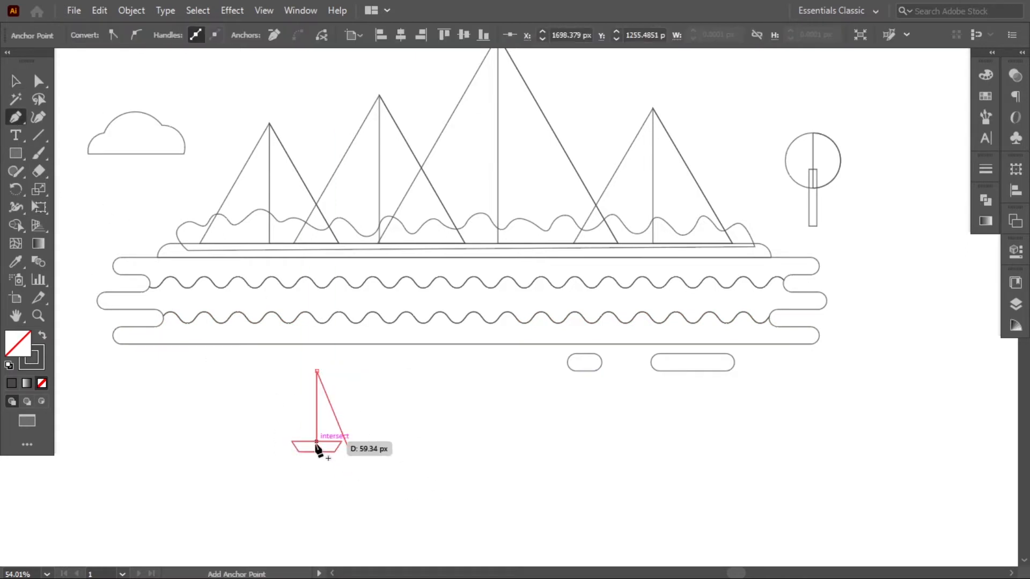
{"action": "left_click", "coordinate": [317, 446]}
{"action": "key", "text": "a"}
{"action": "left_click", "coordinate": [136, 35]}
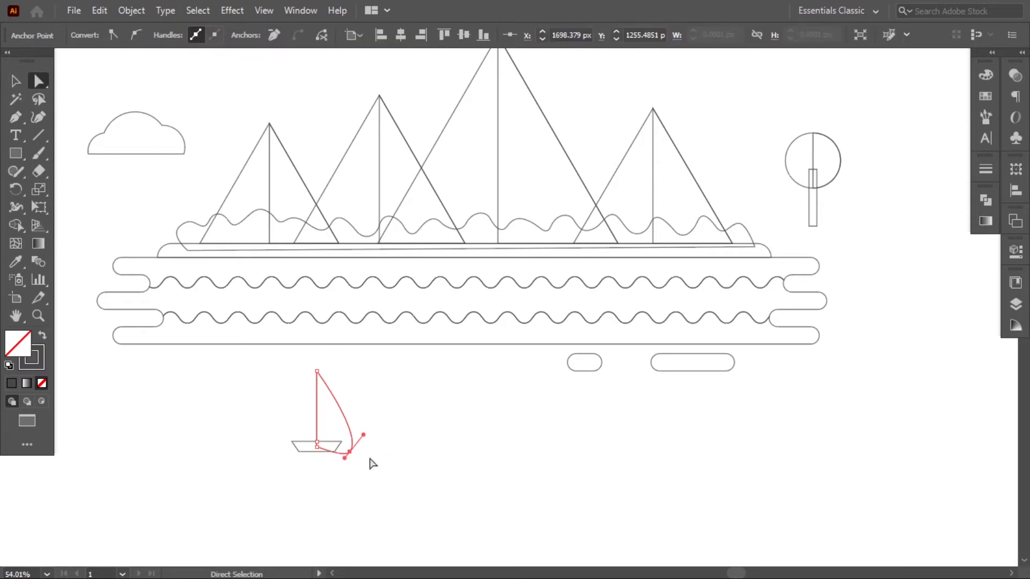
{"action": "left_click_drag", "start_coordinate": [350, 451], "coordinate": [337, 456]}
{"action": "key", "text": "v"}
Paste the column of nine colour swatches and place it to the left of the artwork
{"action": "key", "text": "ctrl+v"}
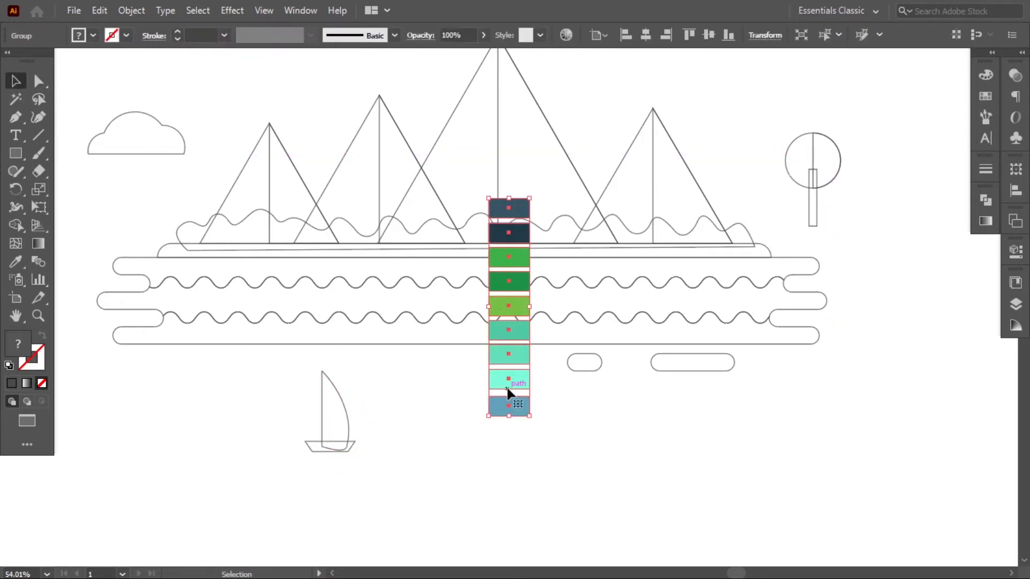
{"action": "left_click_drag", "start_coordinate": [514, 377], "coordinate": [72, 401]}
{"action": "key", "text": "z"}
{"action": "left_click_drag", "start_coordinate": [486, 424], "coordinate": [421, 422]}
{"action": "left_click", "coordinate": [15, 83]}
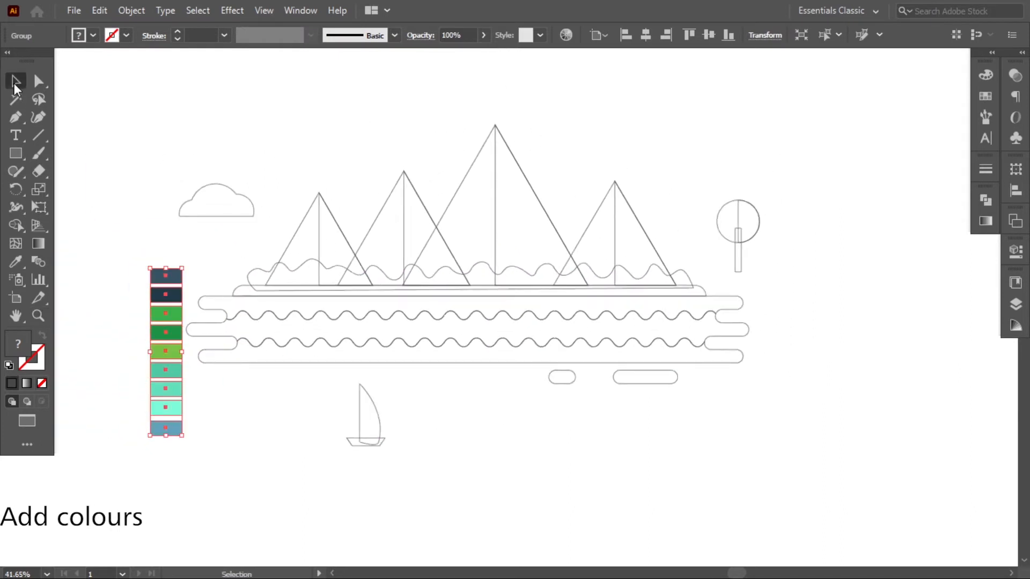
{"action": "left_click_drag", "start_coordinate": [159, 290], "coordinate": [115, 250]}
{"action": "left_click", "coordinate": [199, 372]}
Fill the leftmost mountain with the slate blue swatch and its right half with the dark navy swatch using the Eyedropper
{"action": "left_click", "coordinate": [300, 226]}
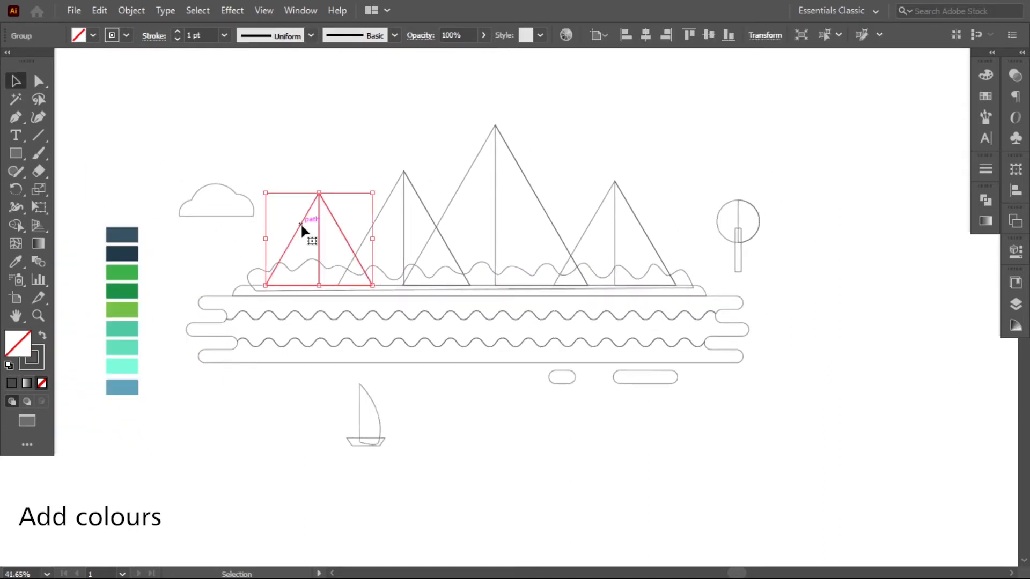
{"action": "key", "text": "a"}
{"action": "left_click", "coordinate": [134, 234]}
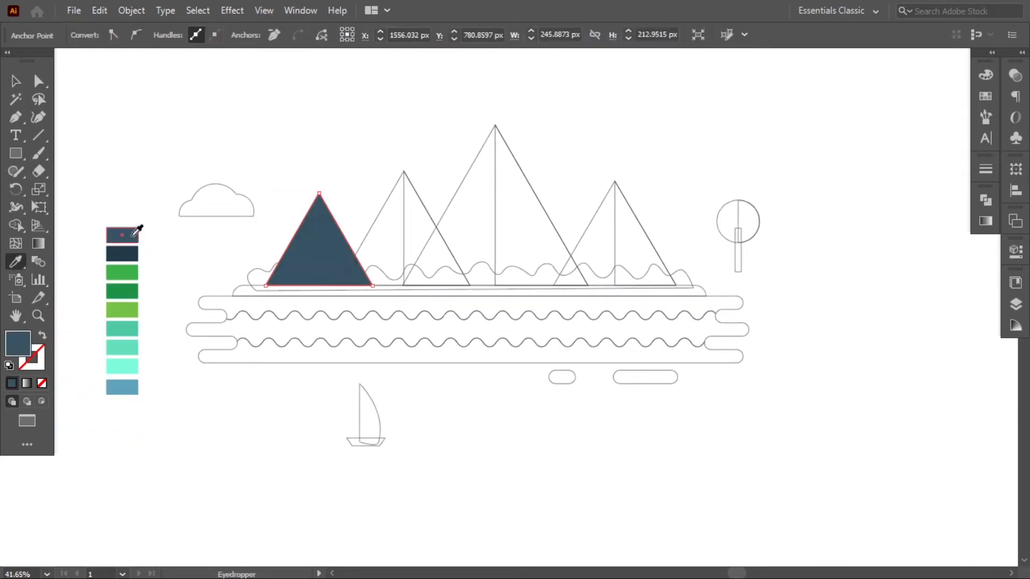
{"action": "key", "text": "a"}
{"action": "left_click", "coordinate": [327, 243]}
{"action": "key", "text": "i"}
{"action": "left_click", "coordinate": [131, 250]}
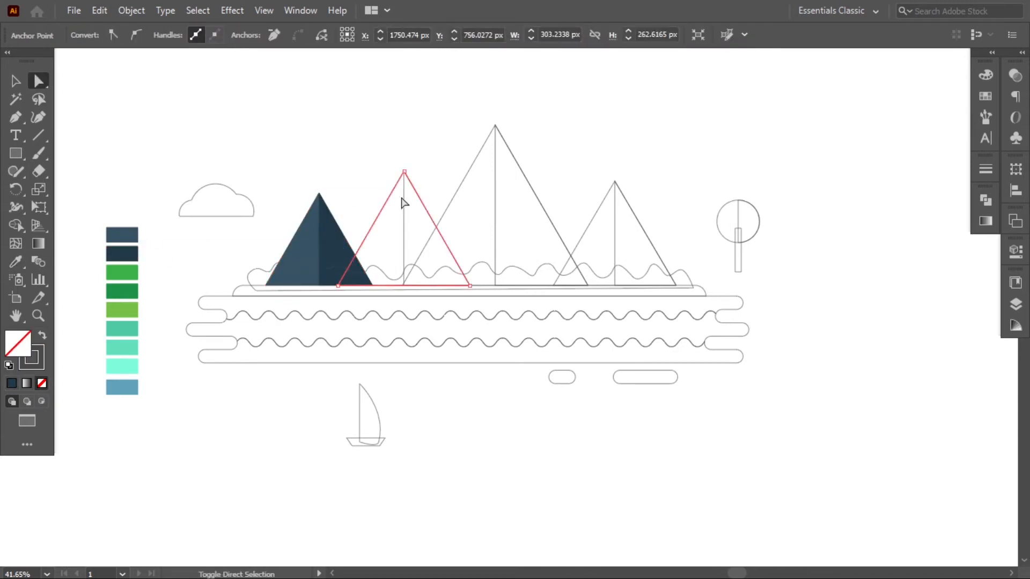
Fill the other three full mountain triangles with the first mountain's slate blue
{"action": "left_click", "coordinate": [464, 179], "text": "shift"}
{"action": "left_click", "coordinate": [593, 219], "text": "shift"}
{"action": "left_click", "coordinate": [314, 241]}
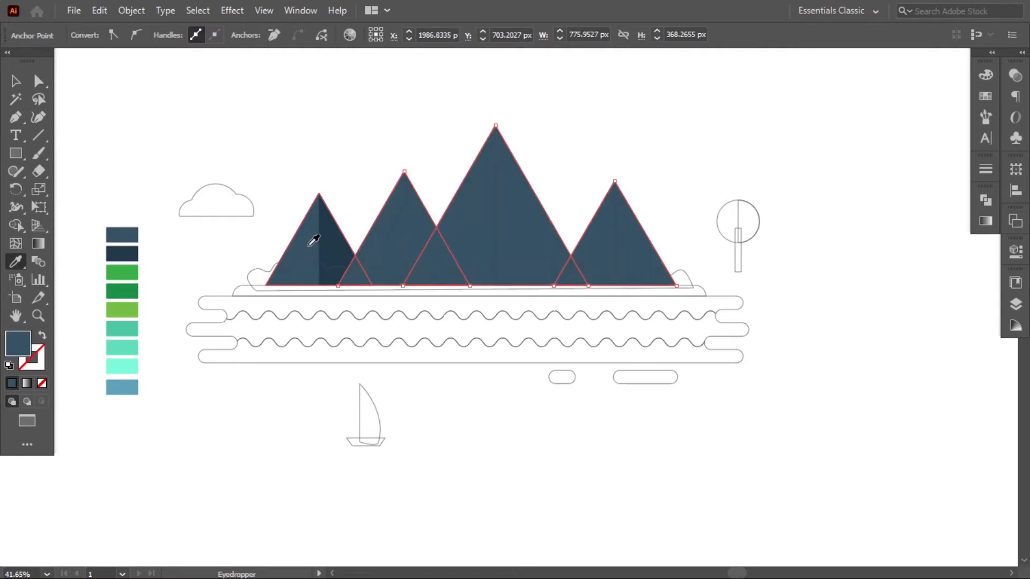
{"action": "left_click", "coordinate": [259, 250]}
Fill the right halves of the other three mountains with the dark navy swatch
{"action": "left_click", "coordinate": [405, 241]}
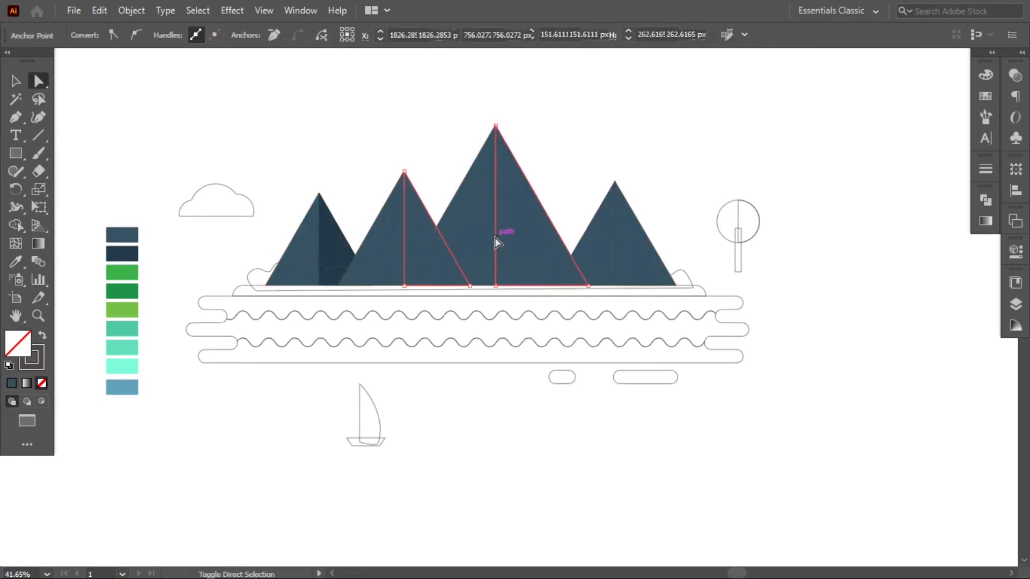
{"action": "left_click", "coordinate": [615, 246], "text": "shift"}
{"action": "left_click", "coordinate": [129, 248]}
{"action": "key", "text": "v"}
{"action": "left_click", "coordinate": [198, 133]}
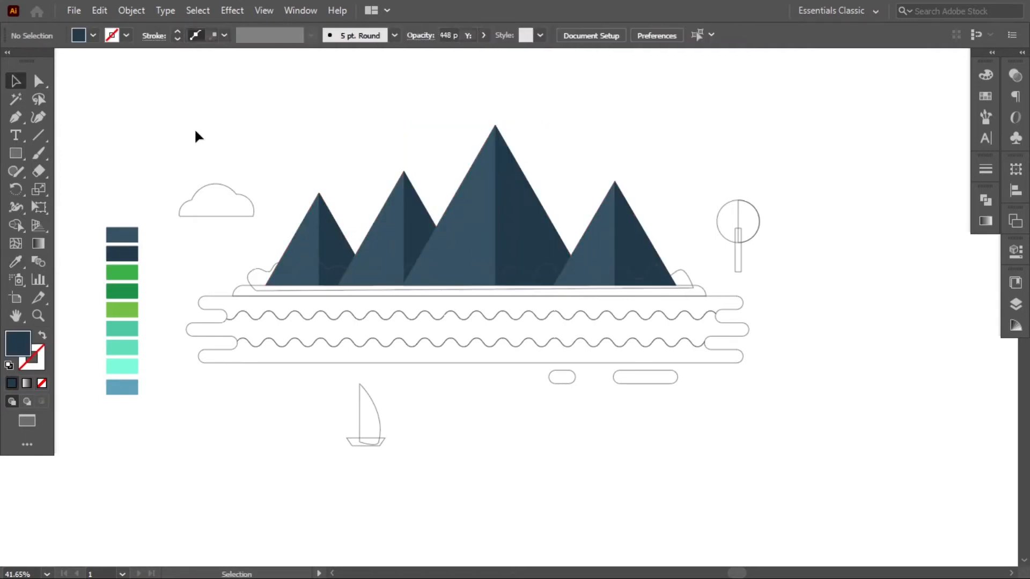
Colour the three water bands from top to bottom with the dark, medium and light turquoise swatches
{"action": "left_click", "coordinate": [38, 81]}
{"action": "left_click", "coordinate": [209, 300]}
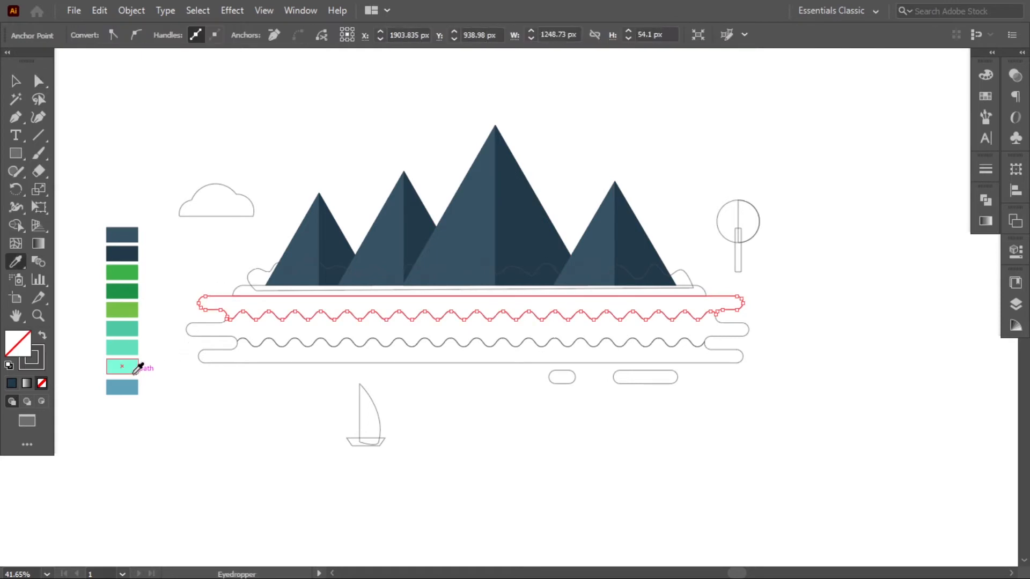
{"action": "left_click", "coordinate": [126, 327]}
{"action": "key", "text": "v"}
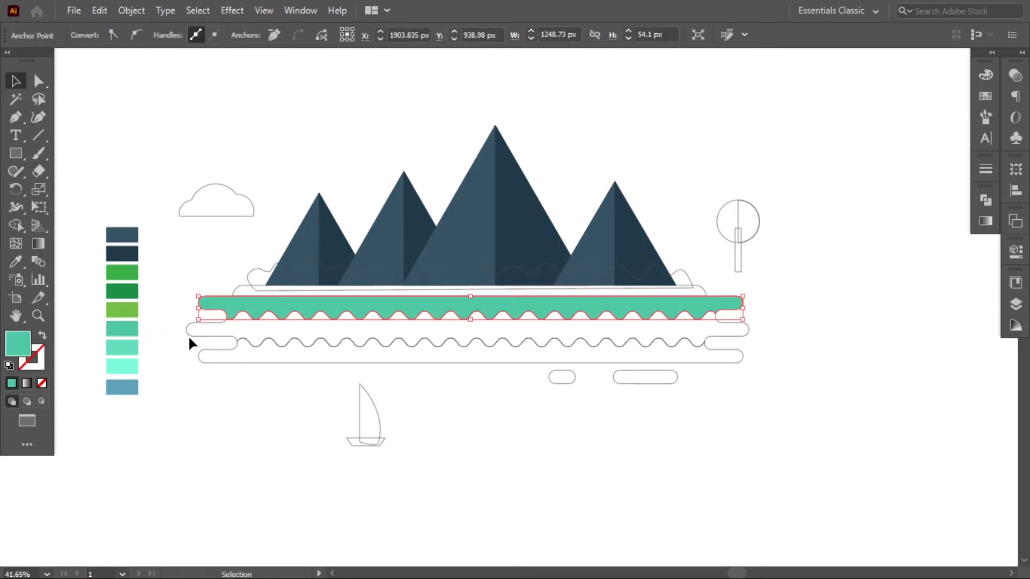
{"action": "left_click", "coordinate": [188, 333]}
{"action": "key", "text": "i"}
{"action": "left_click", "coordinate": [122, 347]}
{"action": "key", "text": "v"}
{"action": "left_click", "coordinate": [204, 359]}
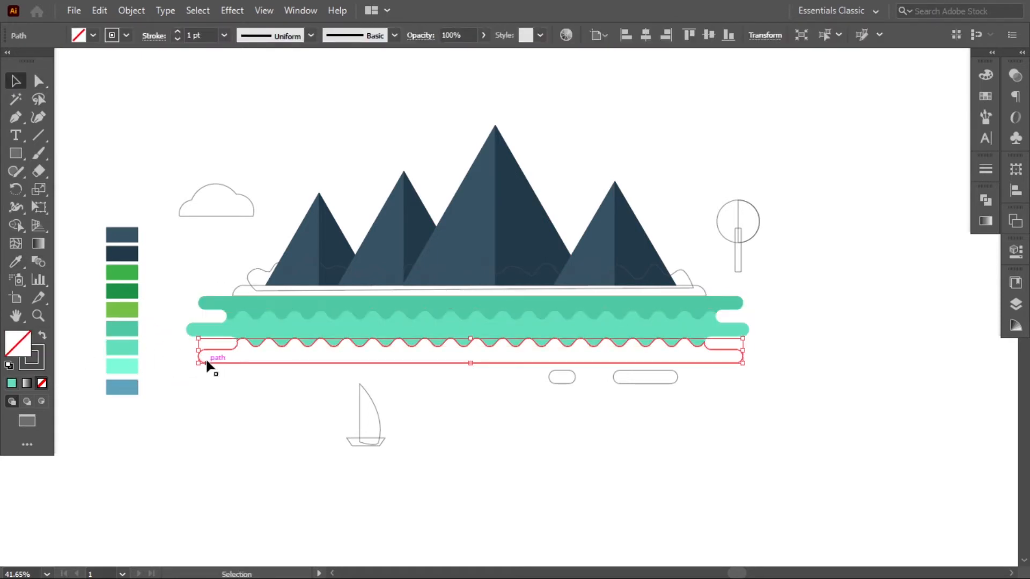
{"action": "key", "text": "i"}
{"action": "left_click", "coordinate": [122, 367]}
{"action": "key", "text": "v"}
Fill the ground strip with the light green swatch and the bush shape with the dark green swatch
{"action": "left_click", "coordinate": [236, 294]}
{"action": "key", "text": "i"}
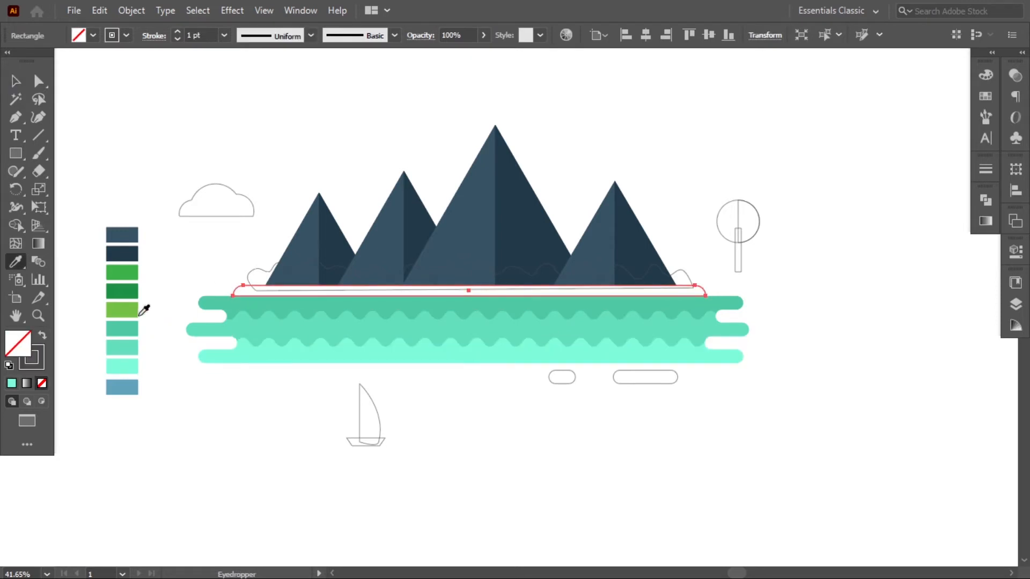
{"action": "left_click", "coordinate": [123, 309]}
{"action": "key", "text": "v"}
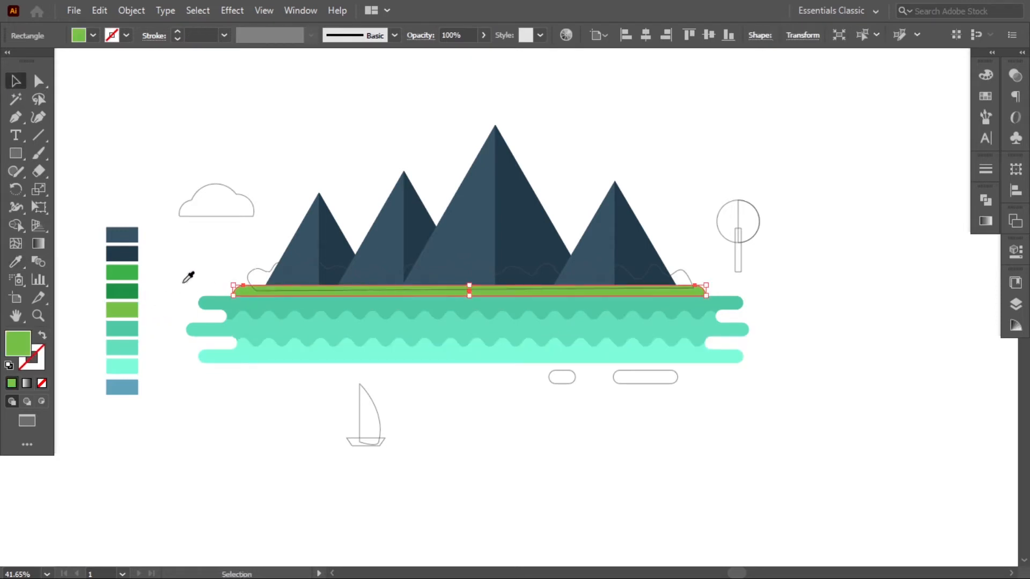
{"action": "left_click", "coordinate": [249, 268]}
{"action": "key", "text": "i"}
{"action": "left_click", "coordinate": [125, 289]}
{"action": "key", "text": "v"}
{"action": "left_click", "coordinate": [130, 90]}
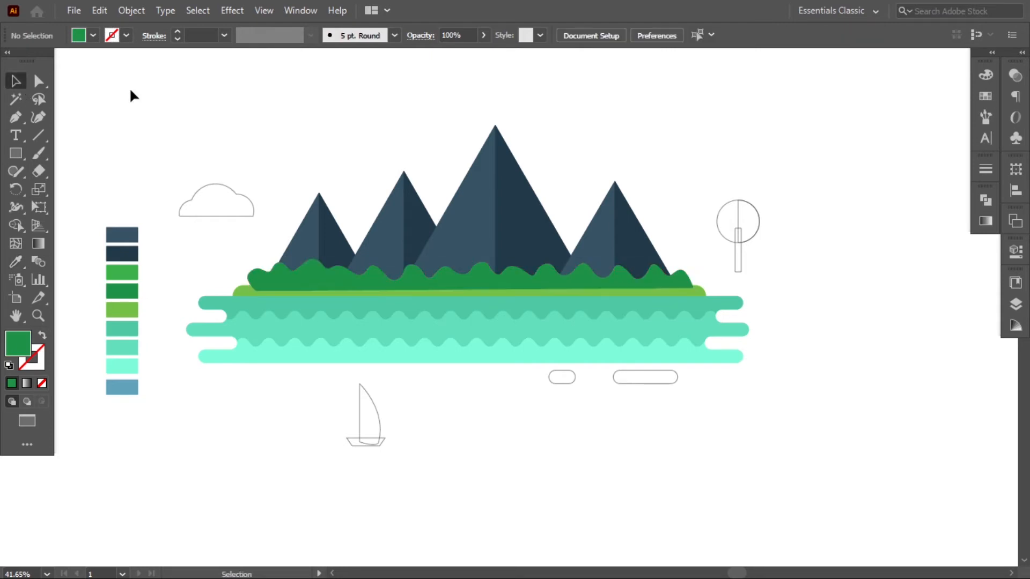
Bring the light green ground strip in front of the bush shape
{"action": "left_click", "coordinate": [239, 290]}
{"action": "right_click", "coordinate": [239, 290]}
{"action": "mouse_move", "coordinate": [311, 471]}
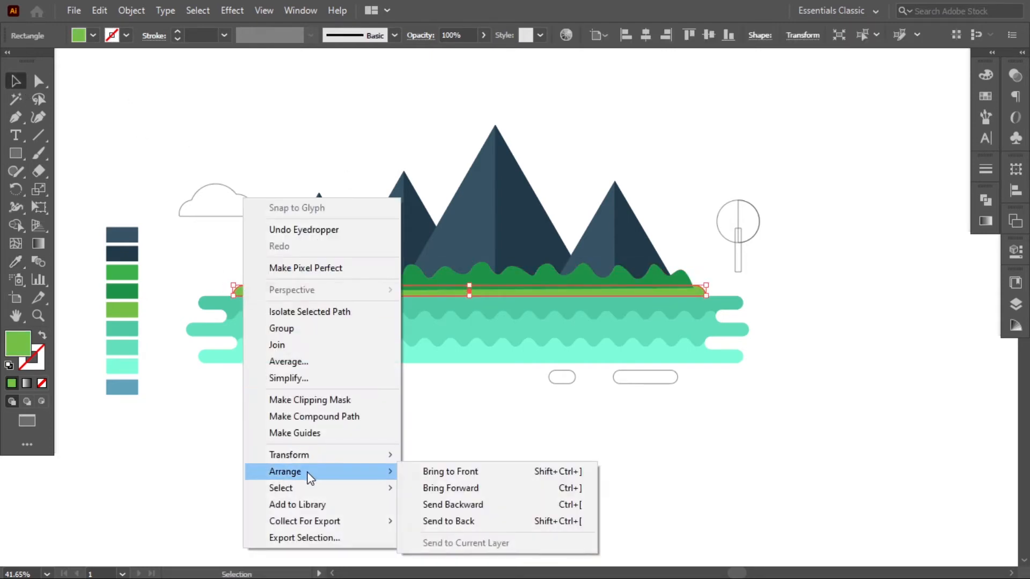
{"action": "left_click", "coordinate": [456, 443]}
{"action": "left_click", "coordinate": [458, 452]}
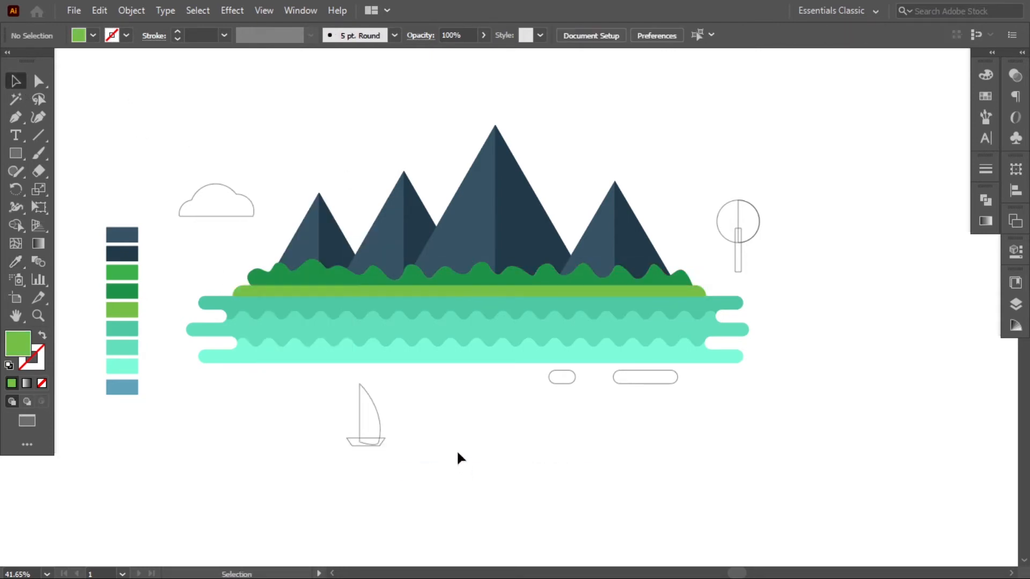
Fill the round tree crown with the medium green swatch and its right half with the dark green one
{"action": "left_click", "coordinate": [719, 220]}
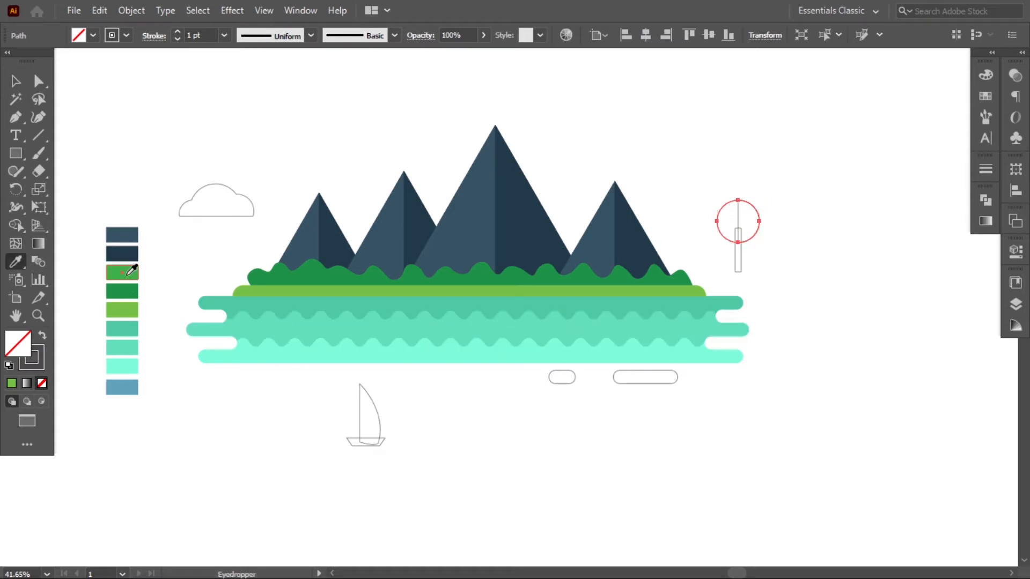
{"action": "left_click", "coordinate": [127, 276]}
{"action": "key", "text": "v"}
{"action": "left_click", "coordinate": [697, 231]}
{"action": "left_click", "coordinate": [738, 222]}
{"action": "key", "text": "i"}
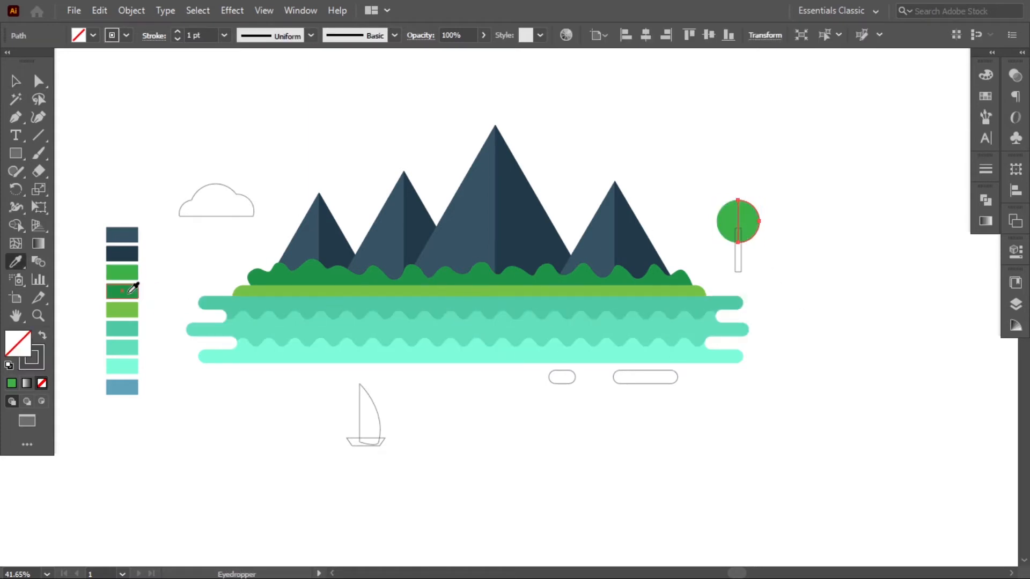
{"action": "left_click", "coordinate": [128, 293]}
{"action": "left_click", "coordinate": [845, 292]}
{"action": "key", "text": "ctrl+z"}
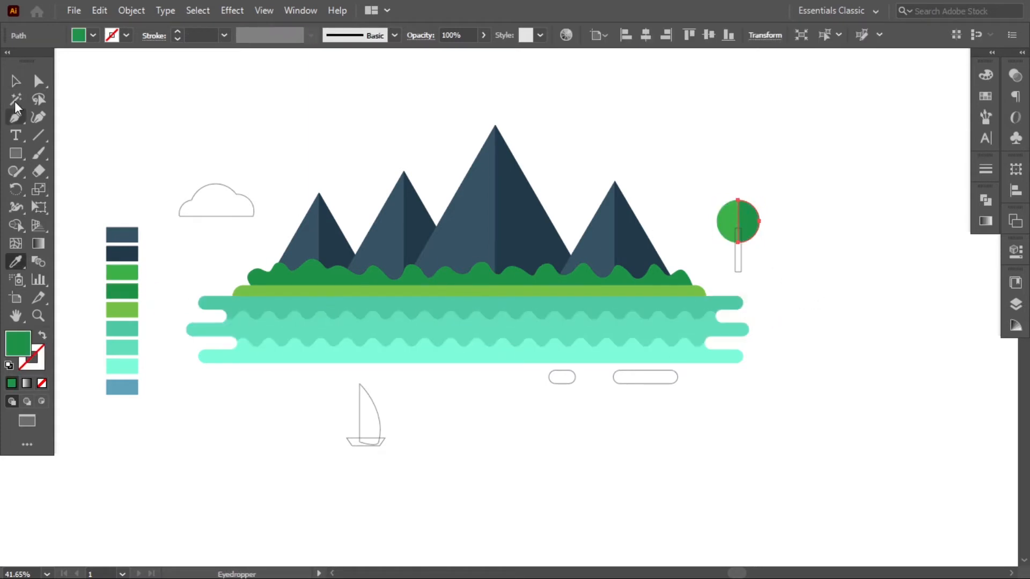
Fill the tree trunk rectangle with dark brown
{"action": "left_click", "coordinate": [15, 81]}
{"action": "left_click", "coordinate": [809, 256]}
{"action": "left_click", "coordinate": [741, 262]}
{"action": "left_click", "coordinate": [43, 335]}
{"action": "double_click", "coordinate": [24, 343]}
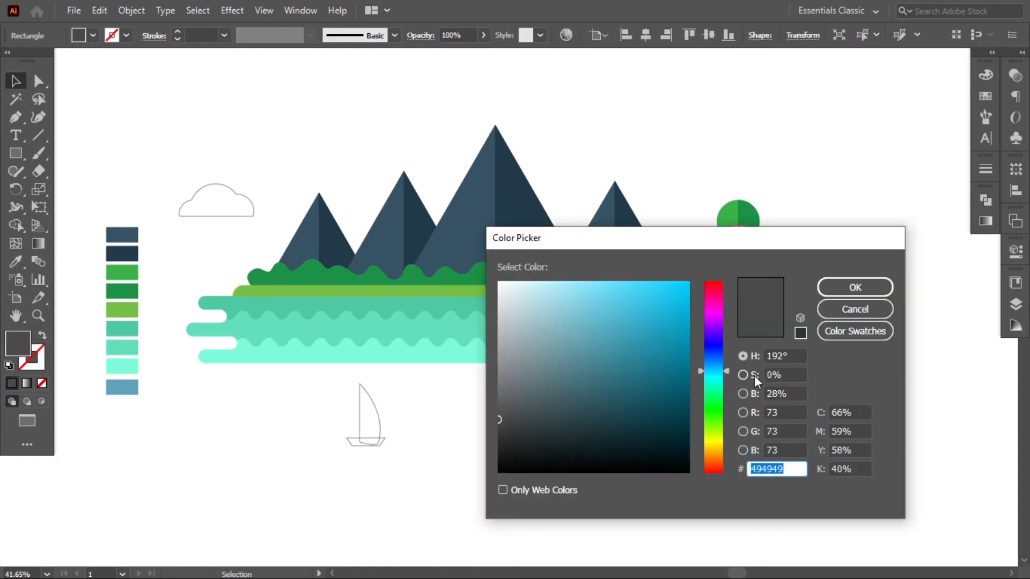
{"action": "left_click_drag", "start_coordinate": [716, 438], "coordinate": [716, 455]}
{"action": "left_click", "coordinate": [622, 399]}
{"action": "left_click", "coordinate": [855, 287]}
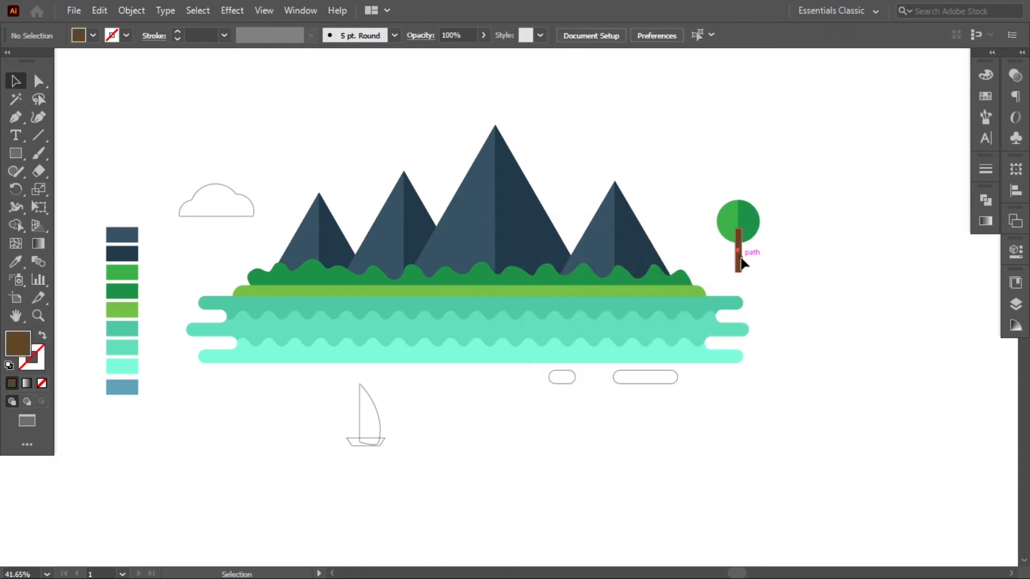
Bring both halves of the round crown in front of the trunk and group the whole tree
{"action": "right_click", "coordinate": [748, 204]}
{"action": "key", "text": "Escape"}
{"action": "right_click", "coordinate": [750, 214]}
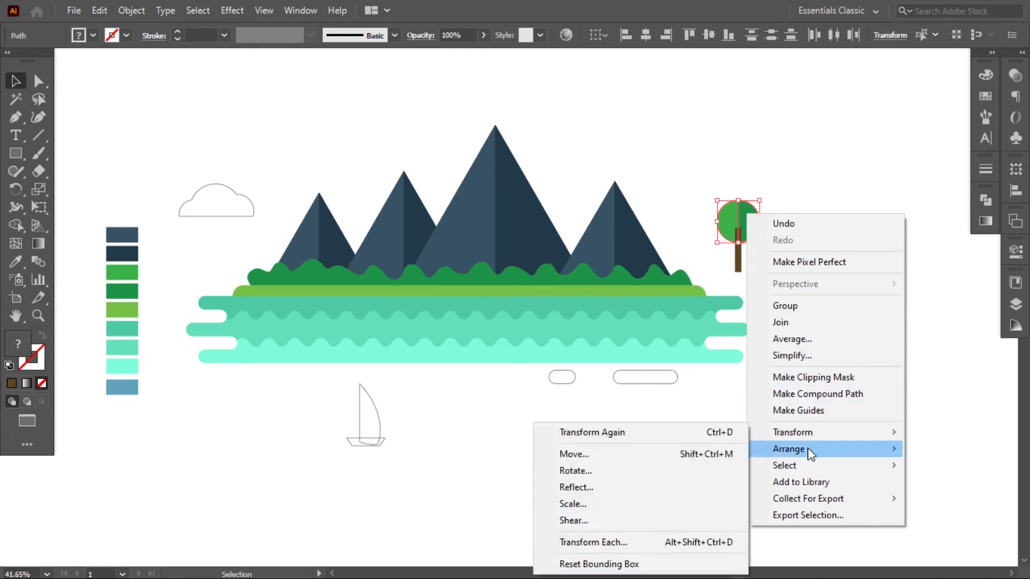
{"action": "mouse_move", "coordinate": [819, 446]}
{"action": "left_click", "coordinate": [705, 450]}
{"action": "right_click", "coordinate": [747, 231]}
{"action": "left_click", "coordinate": [812, 324]}
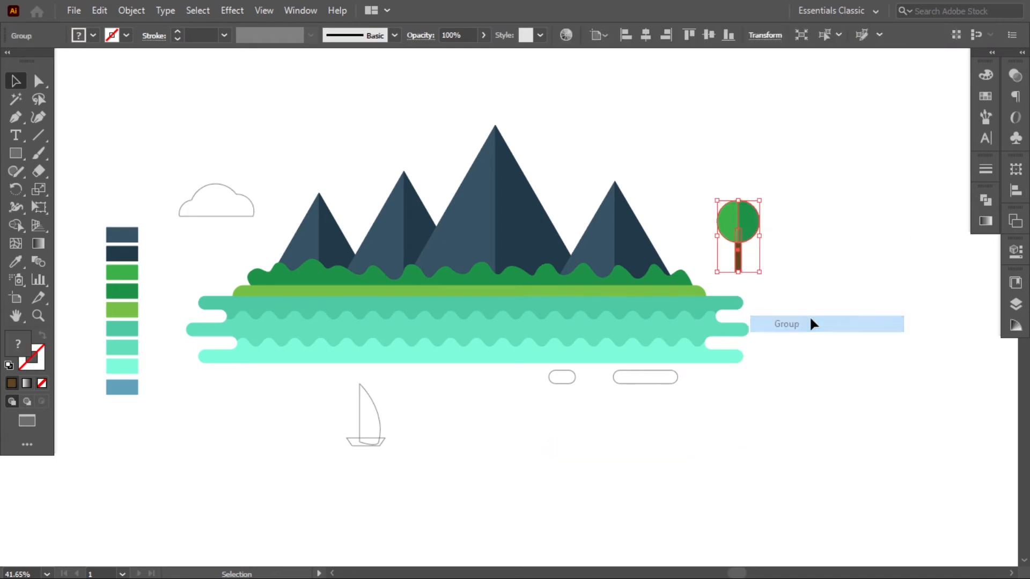
Move the grouped tree onto the left end of the green ground strip and scale it down slightly
{"action": "left_click", "coordinate": [772, 252]}
{"action": "left_click_drag", "start_coordinate": [755, 232], "coordinate": [282, 248]}
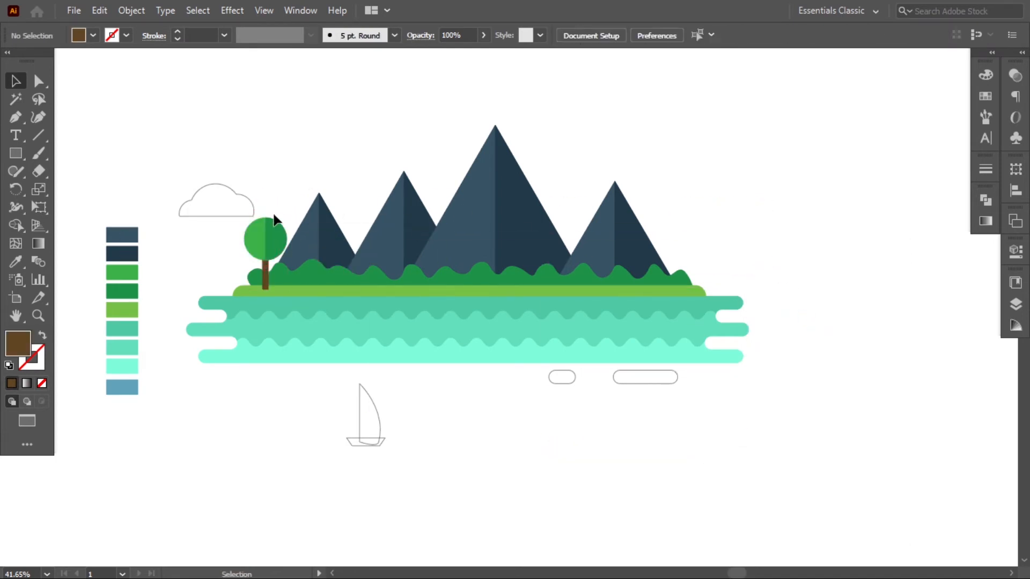
{"action": "key", "text": "z"}
{"action": "left_click_drag", "start_coordinate": [334, 269], "coordinate": [415, 317]}
{"action": "left_click", "coordinate": [16, 81]}
{"action": "left_click", "coordinate": [245, 232]}
{"action": "left_click_drag", "start_coordinate": [267, 299], "coordinate": [255, 278]}
{"action": "left_click_drag", "start_coordinate": [243, 218], "coordinate": [249, 236]}
Duplicate the tree twice to its right along the ground, making both copies slightly larger
{"action": "left_click_drag", "start_coordinate": [247, 237], "coordinate": [325, 237]}
{"action": "left_click_drag", "start_coordinate": [340, 214], "coordinate": [465, 230]}
{"action": "left_click", "coordinate": [365, 178]}
{"action": "left_click", "coordinate": [365, 146]}
{"action": "left_click", "coordinate": [331, 222], "text": "shift"}
{"action": "key", "text": "ctrl+z"}
{"action": "left_click", "coordinate": [470, 236]}
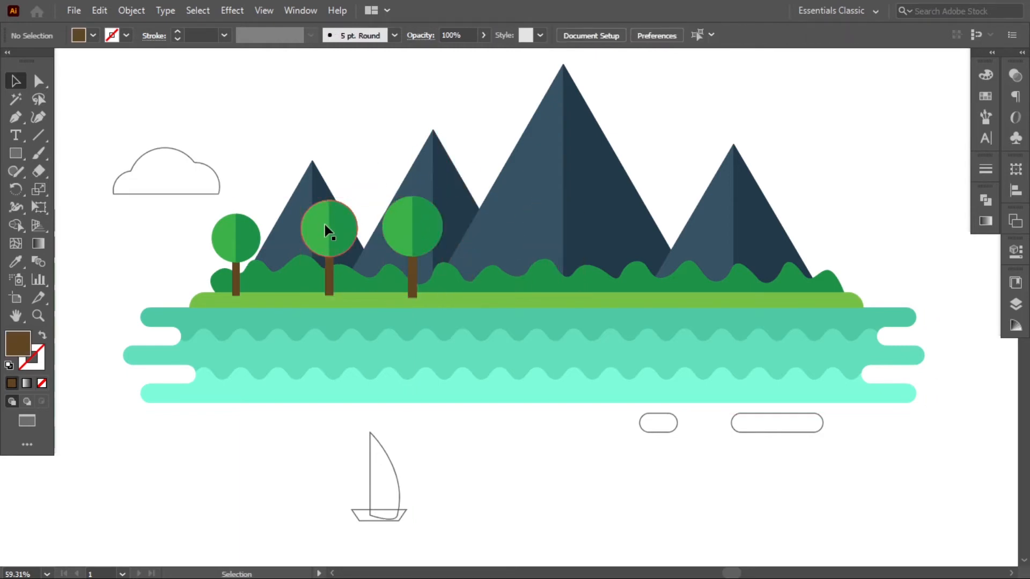
Duplicate the differently sized trees four more times across the middle and right part of the ground strip
{"action": "left_click_drag", "start_coordinate": [325, 227], "coordinate": [558, 234]}
{"action": "left_click", "coordinate": [477, 177]}
{"action": "left_click_drag", "start_coordinate": [413, 227], "coordinate": [659, 227]}
{"action": "left_click_drag", "start_coordinate": [346, 238], "coordinate": [779, 241]}
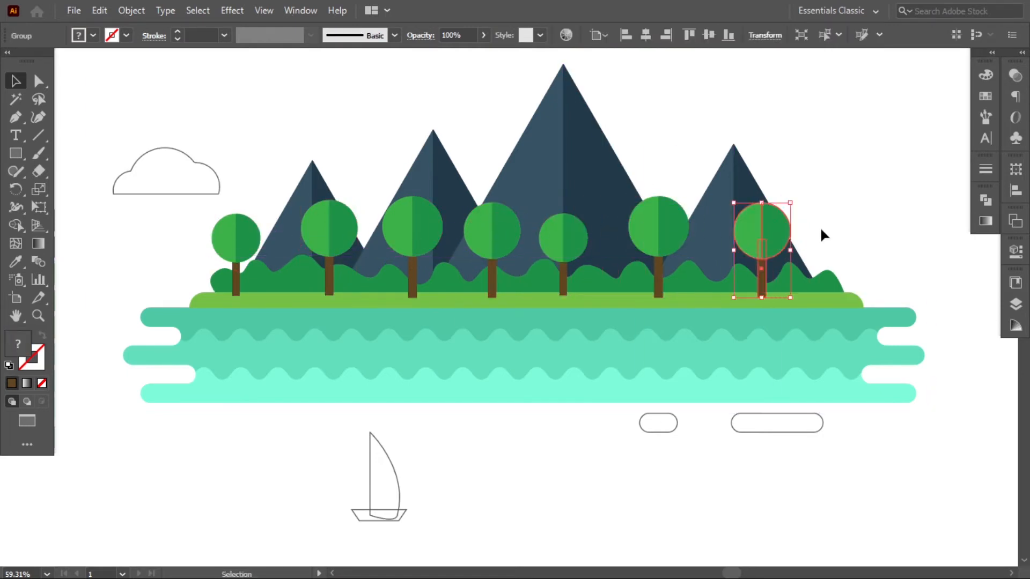
Bring the light green ground strip in front of the tree trunks
{"action": "left_click", "coordinate": [821, 232]}
{"action": "right_click", "coordinate": [849, 295]}
{"action": "mouse_move", "coordinate": [890, 472]}
{"action": "left_click", "coordinate": [829, 477]}
{"action": "left_click", "coordinate": [852, 450]}
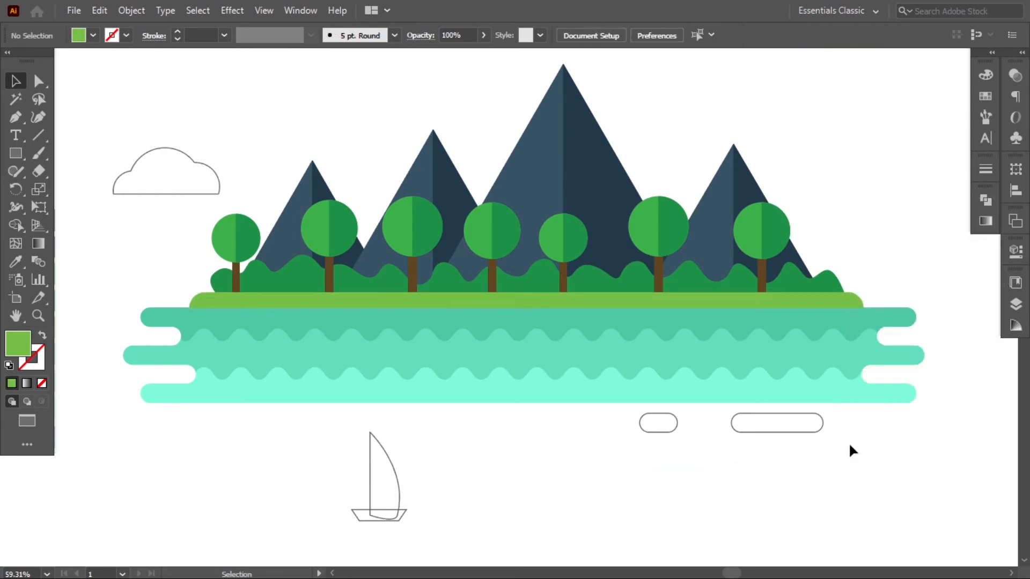
Fill the sailboat's hull with a light orange-red and no outline
{"action": "key", "text": "z"}
{"action": "left_click_drag", "start_coordinate": [779, 352], "coordinate": [757, 355]}
{"action": "left_click_drag", "start_coordinate": [816, 376], "coordinate": [797, 394]}
{"action": "left_click", "coordinate": [394, 523]}
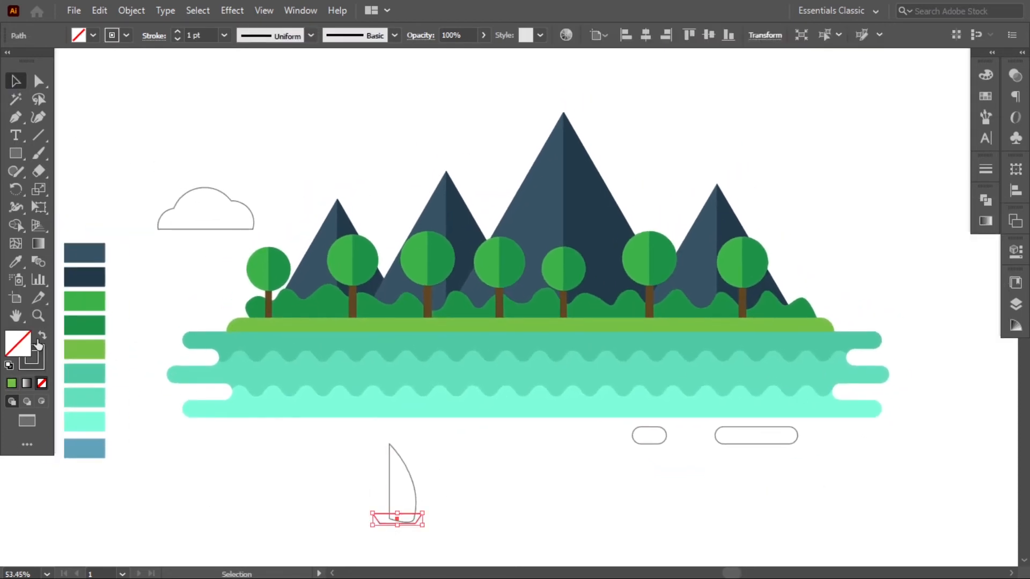
{"action": "double_click", "coordinate": [11, 344]}
{"action": "left_click", "coordinate": [714, 467]}
{"action": "left_click_drag", "start_coordinate": [628, 284], "coordinate": [640, 276]}
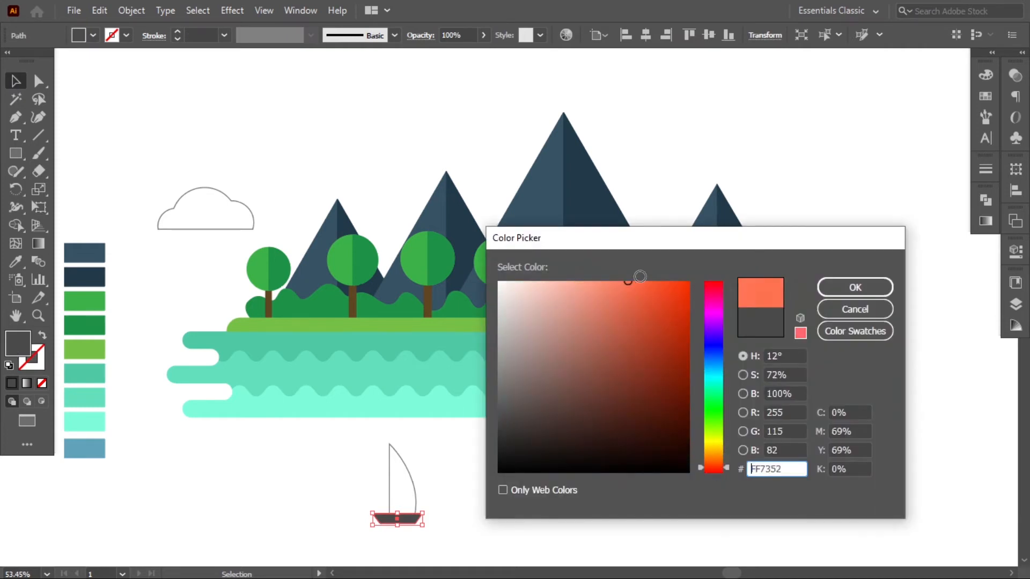
{"action": "left_click", "coordinate": [850, 294]}
{"action": "left_click", "coordinate": [858, 445]}
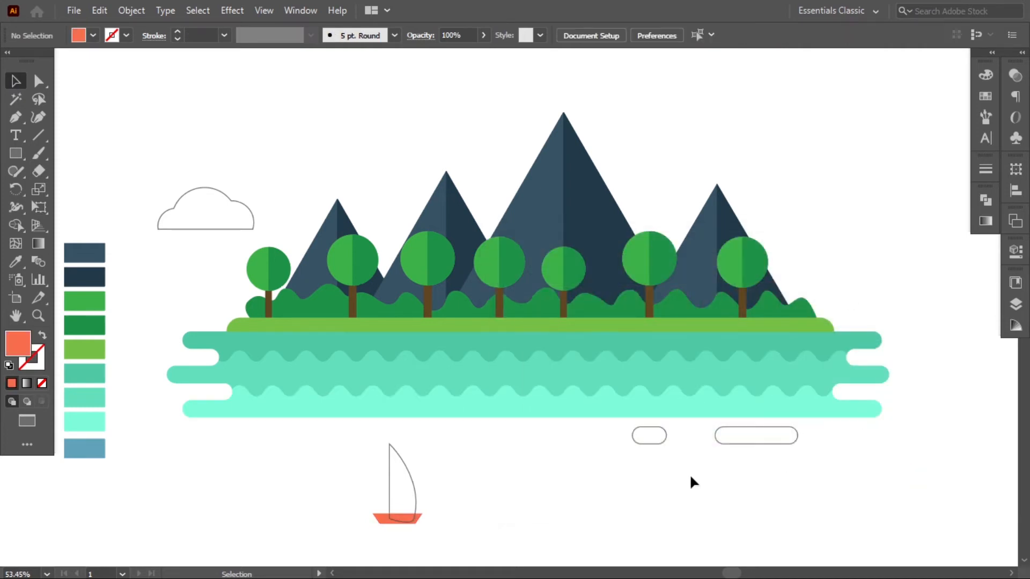
Fill the boat's sail with white (FFFFFF) and no outline
{"action": "left_click", "coordinate": [390, 478]}
{"action": "left_click", "coordinate": [42, 335]}
{"action": "double_click", "coordinate": [31, 341]}
{"action": "type", "text": "ffffff"}
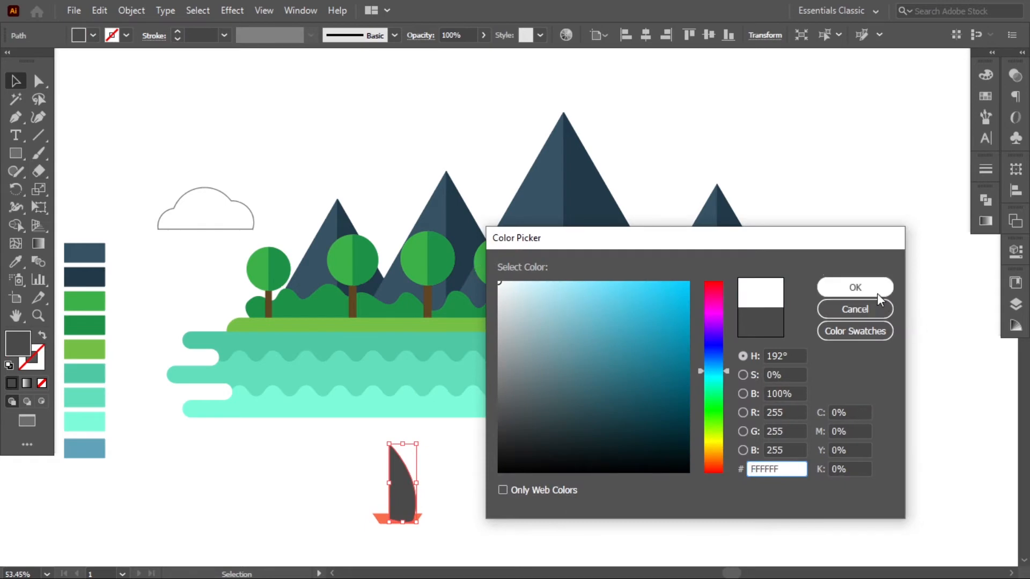
{"action": "left_click", "coordinate": [875, 289]}
{"action": "left_click", "coordinate": [786, 512]}
Bring the orange-red hull in front of the sail and group the sailboat
{"action": "right_click", "coordinate": [417, 518]}
{"action": "mouse_move", "coordinate": [477, 441]}
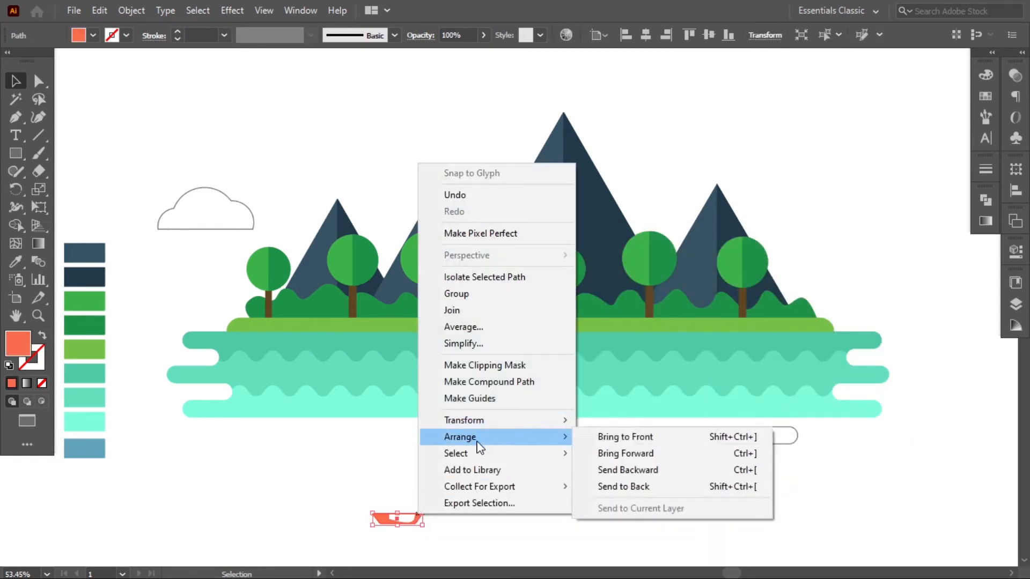
{"action": "left_click", "coordinate": [617, 437]}
{"action": "left_click_drag", "start_coordinate": [450, 538], "coordinate": [503, 502]}
{"action": "right_click", "coordinate": [406, 491]}
{"action": "left_click", "coordinate": [450, 270]}
{"action": "left_click", "coordinate": [491, 461]}
Make two copies of the sailboat and place the original, scaled down, near the left end of the upper water band
{"action": "left_click_drag", "start_coordinate": [504, 502], "coordinate": [560, 501]}
{"action": "left_click", "coordinate": [530, 437]}
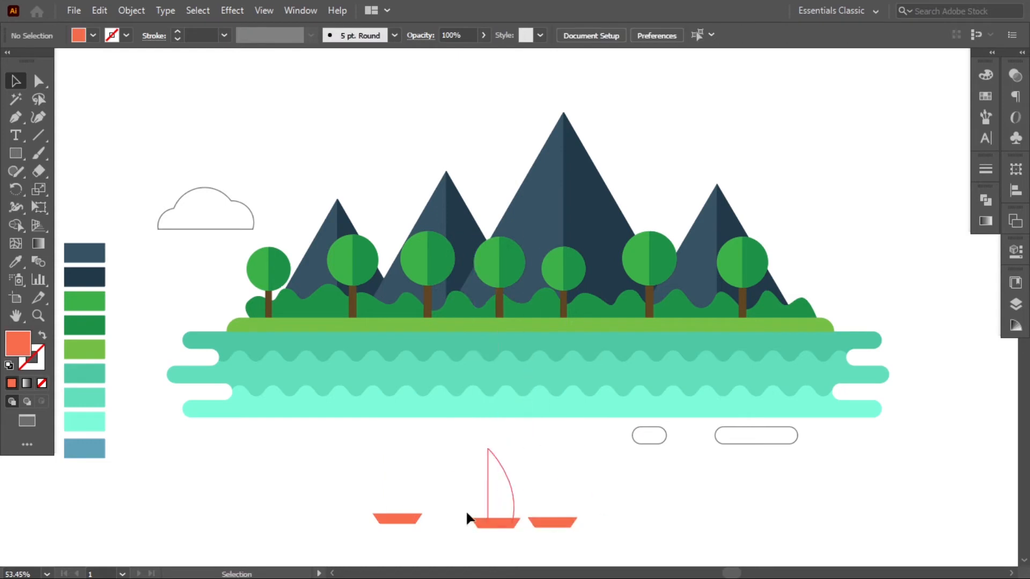
{"action": "left_click_drag", "start_coordinate": [410, 522], "coordinate": [294, 339]}
{"action": "left_click", "coordinate": [304, 431]}
{"action": "left_click_drag", "start_coordinate": [484, 496], "coordinate": [409, 478]}
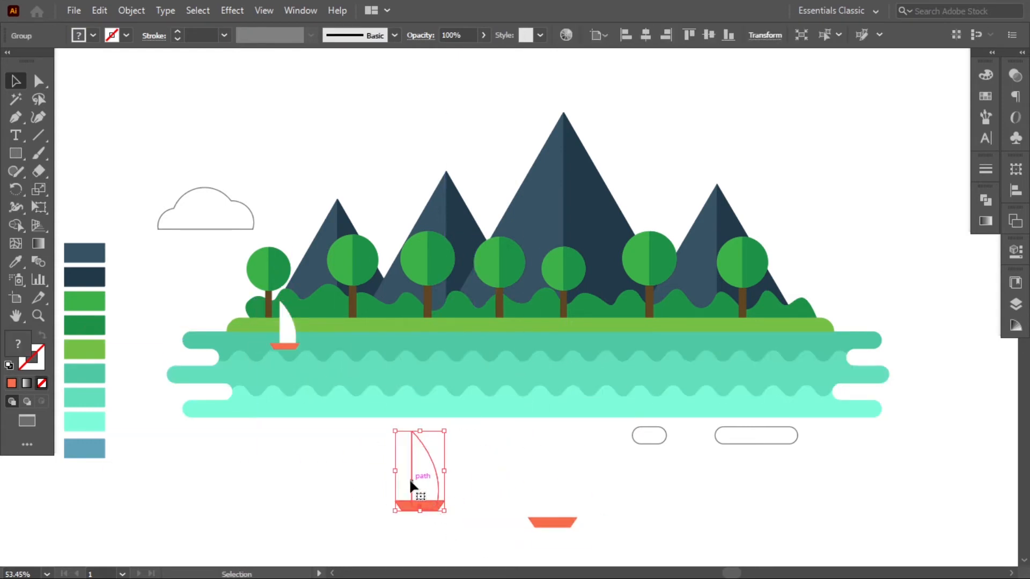
Fill the sail of the nearest boat copy below the water with light blue
{"action": "left_click", "coordinate": [38, 82]}
{"action": "left_click", "coordinate": [432, 459]}
{"action": "left_click", "coordinate": [435, 451]}
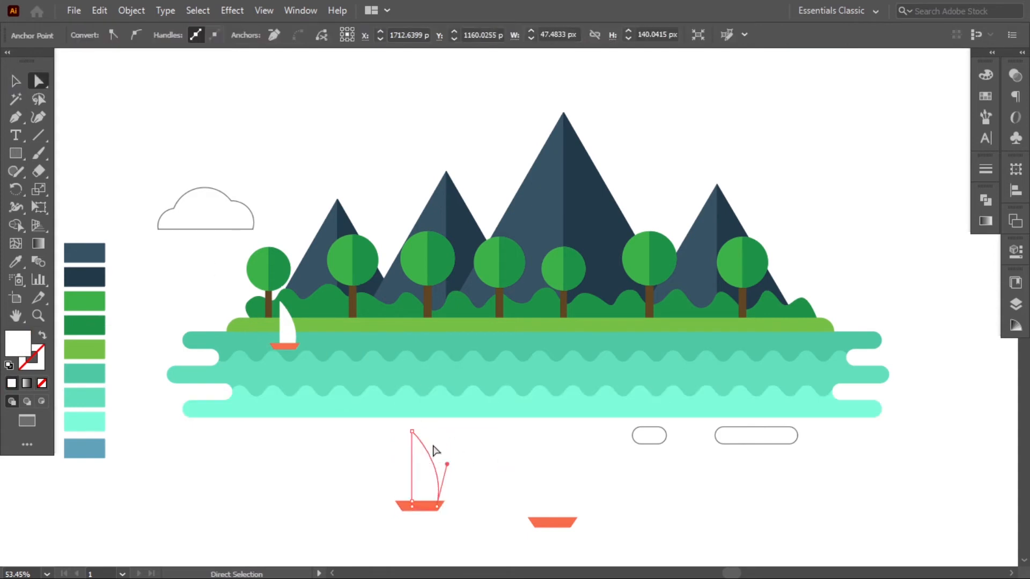
{"action": "double_click", "coordinate": [18, 346]}
{"action": "left_click", "coordinate": [552, 285]}
{"action": "left_click", "coordinate": [853, 285]}
Fill the hull of the light-blue-sailed boat with medium blue
{"action": "left_click", "coordinate": [403, 527]}
{"action": "left_click", "coordinate": [413, 507]}
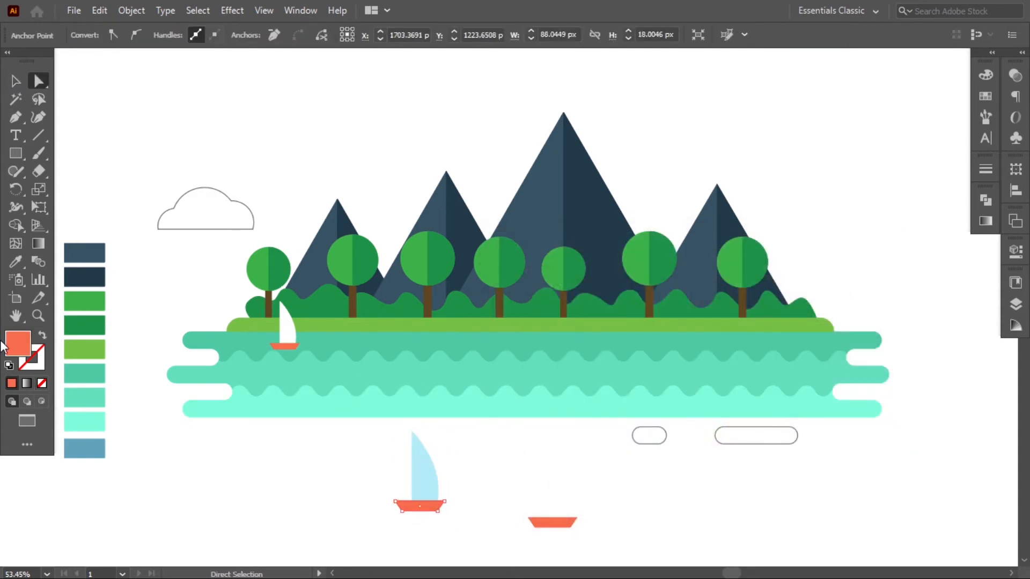
{"action": "double_click", "coordinate": [13, 351]}
{"action": "mouse_move", "coordinate": [714, 354]}
{"action": "left_mouse_down"}
{"action": "mouse_move", "coordinate": [712, 374]}
{"action": "mouse_move", "coordinate": [713, 361]}
{"action": "left_mouse_up"}
{"action": "left_click", "coordinate": [621, 380]}
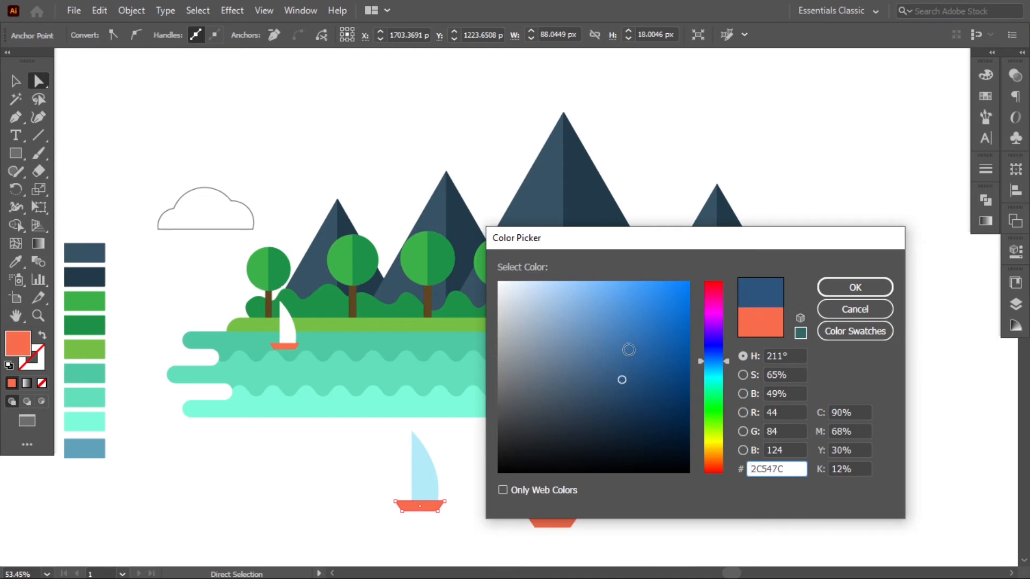
{"action": "left_click", "coordinate": [835, 286]}
{"action": "left_click", "coordinate": [662, 501]}
Move the blue sailboat up onto the middle water band, left of the scene's centre
{"action": "key", "text": "v"}
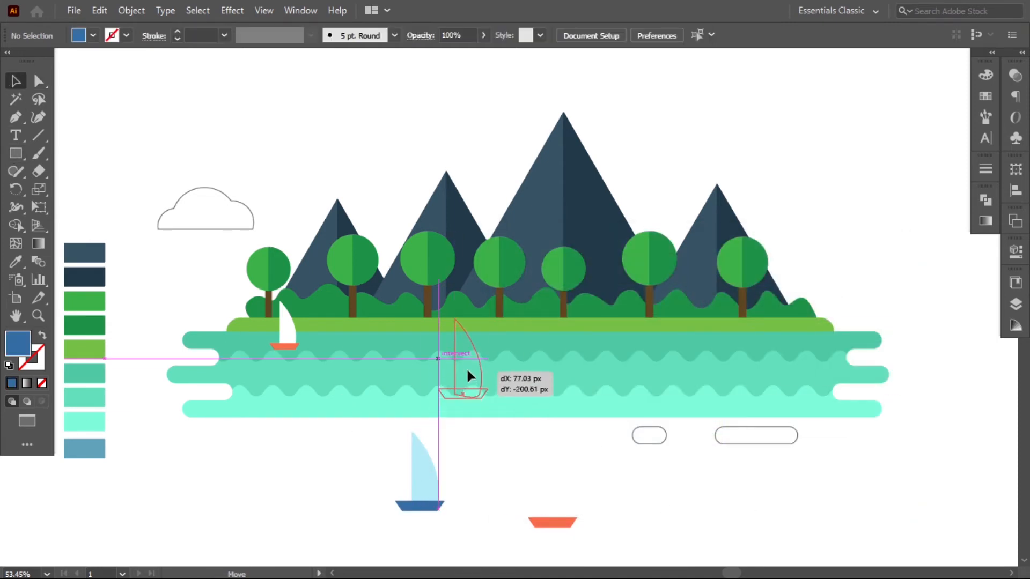
{"action": "left_click_drag", "start_coordinate": [468, 376], "coordinate": [457, 357]}
{"action": "left_click", "coordinate": [476, 465]}
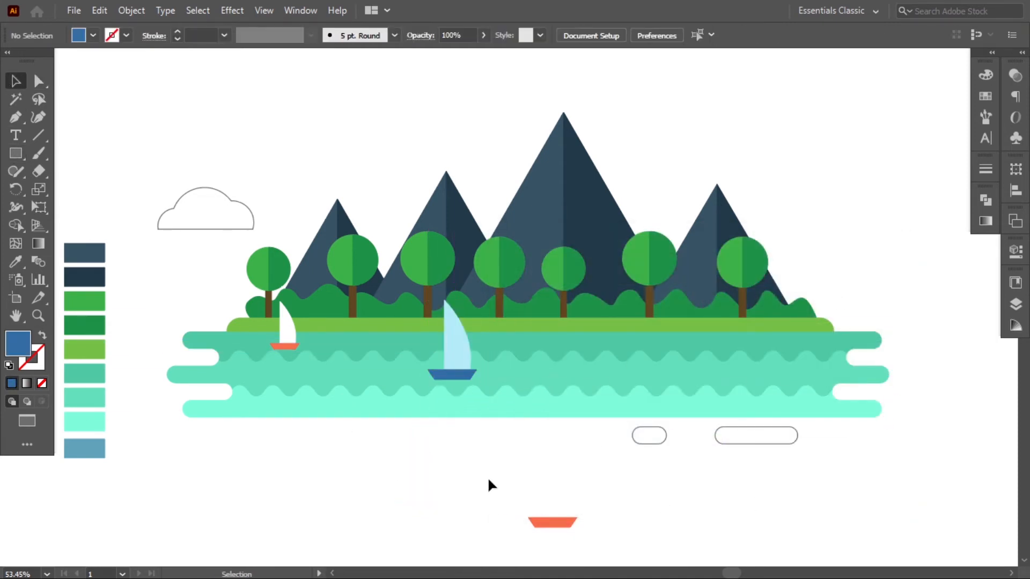
Fill the whole remaining sailboat group below the water with white
{"action": "left_click", "coordinate": [560, 518]}
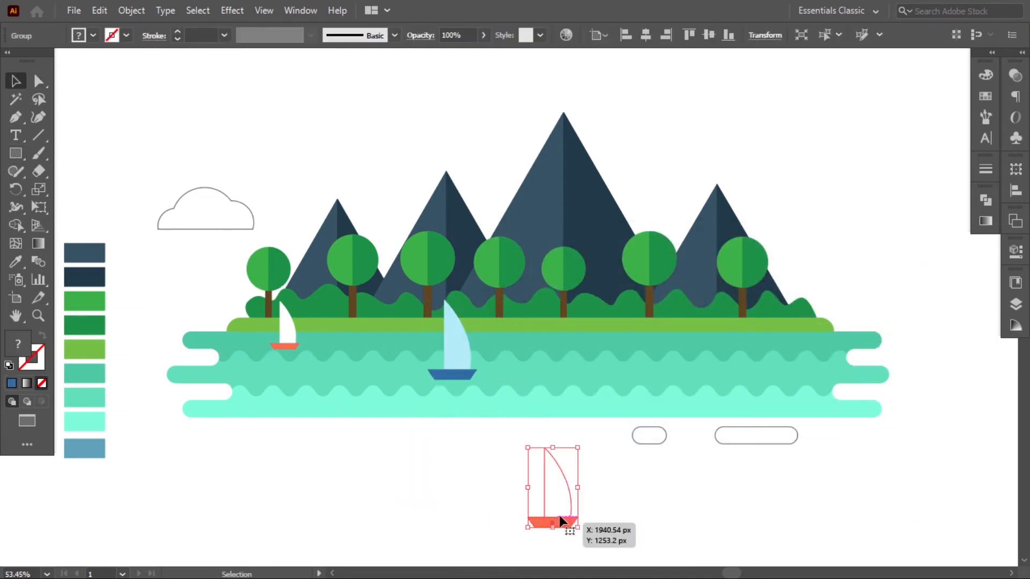
{"action": "double_click", "coordinate": [25, 343]}
{"action": "left_click_drag", "start_coordinate": [507, 292], "coordinate": [488, 281]}
{"action": "left_click", "coordinate": [842, 287]}
{"action": "left_click", "coordinate": [735, 467]}
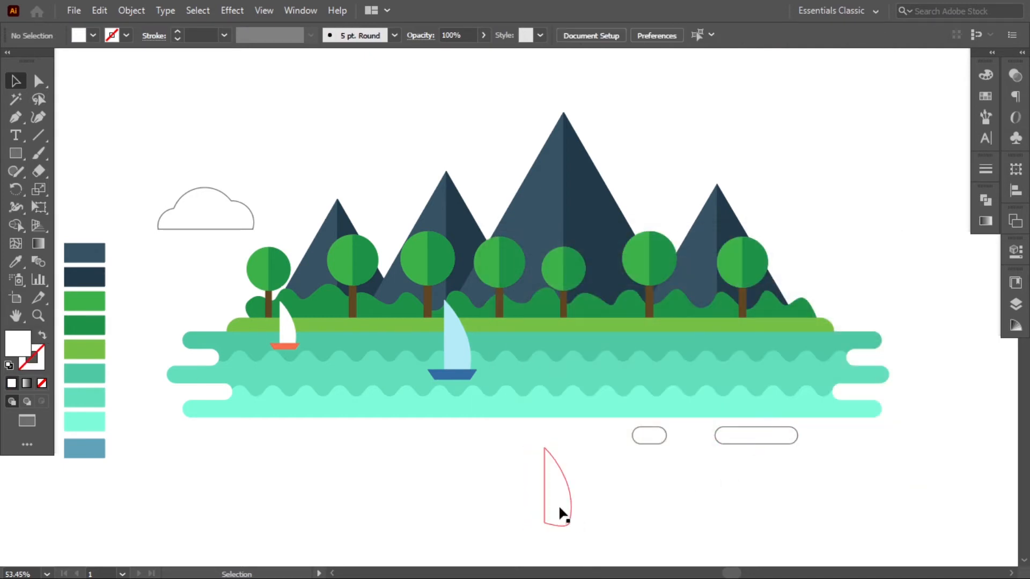
Fill only the hull of the remaining sailboat with golden yellow
{"action": "left_click", "coordinate": [558, 512]}
{"action": "left_click", "coordinate": [39, 81]}
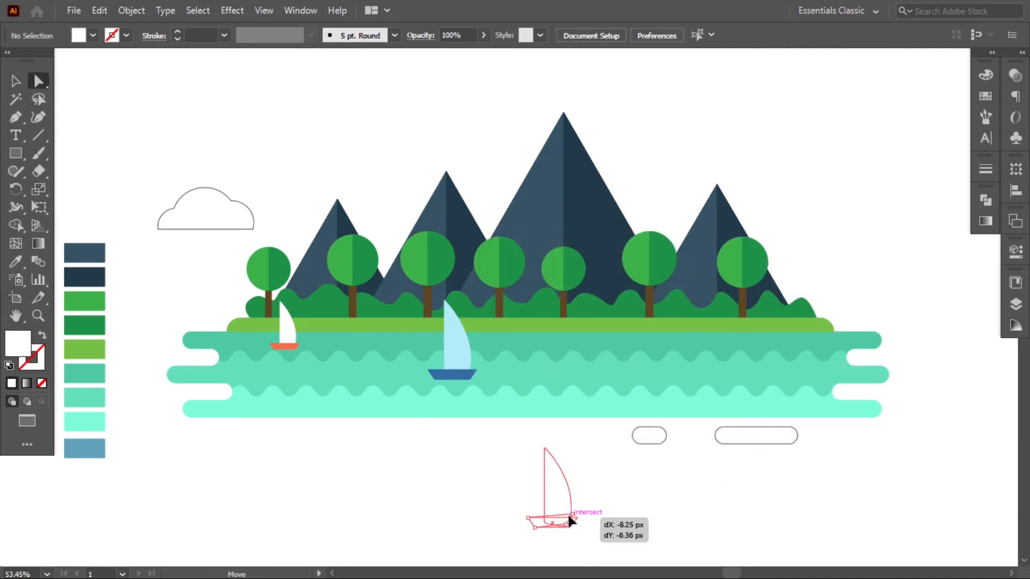
{"action": "left_click_drag", "start_coordinate": [569, 516], "coordinate": [569, 517]}
{"action": "double_click", "coordinate": [26, 346]}
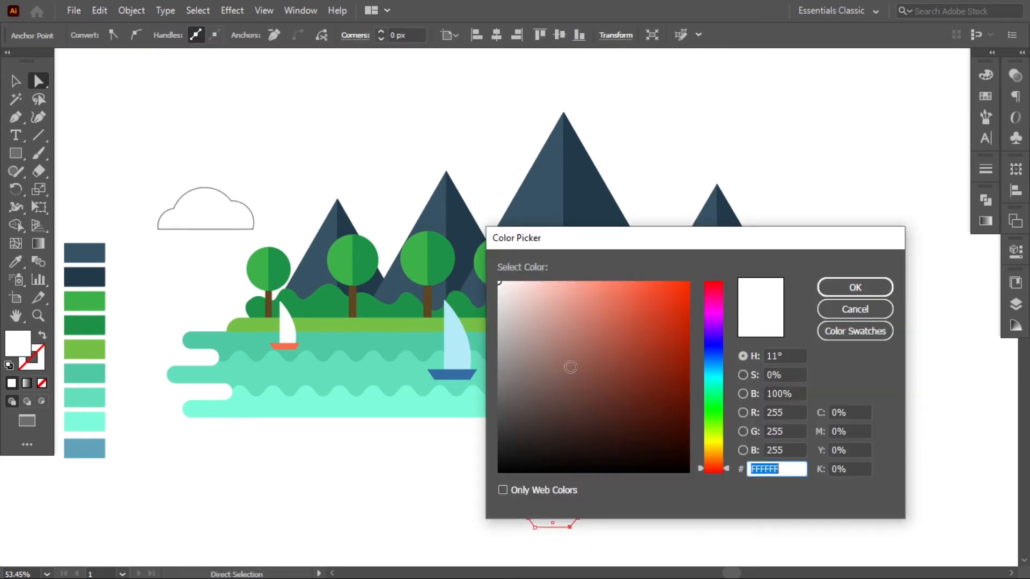
{"action": "left_click_drag", "start_coordinate": [717, 459], "coordinate": [716, 446]}
{"action": "left_click", "coordinate": [654, 290]}
{"action": "left_click", "coordinate": [855, 287]}
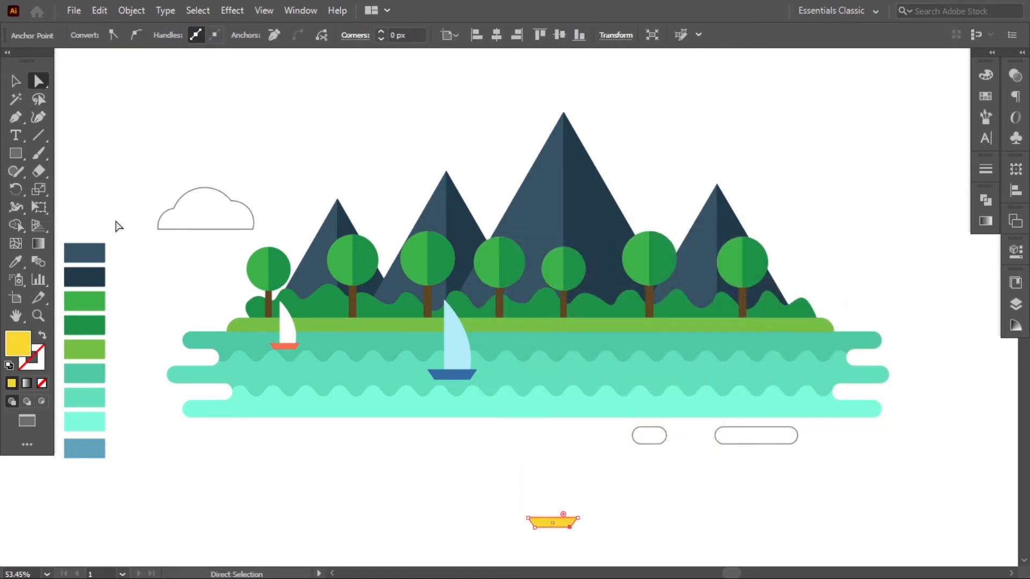
Move the yellow-hulled sailboat onto the right part of the lowest water band
{"action": "key", "text": "v"}
{"action": "left_click_drag", "start_coordinate": [578, 518], "coordinate": [762, 412]}
{"action": "left_click", "coordinate": [839, 474]}
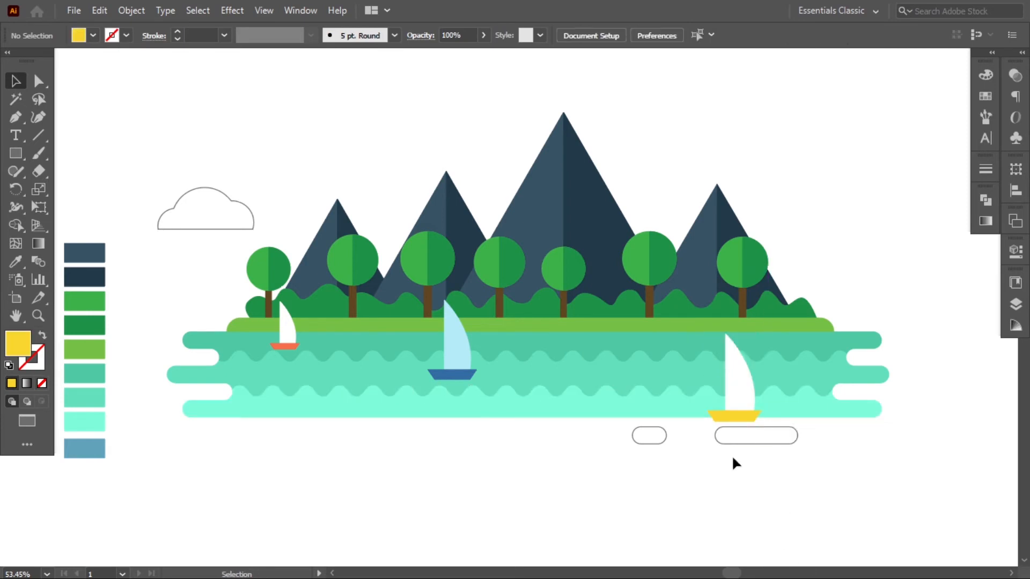
Mirror the yellow-hulled sailboat left to right with Reflect
{"action": "left_click", "coordinate": [736, 376]}
{"action": "left_click", "coordinate": [131, 11]}
{"action": "mouse_move", "coordinate": [264, 26]}
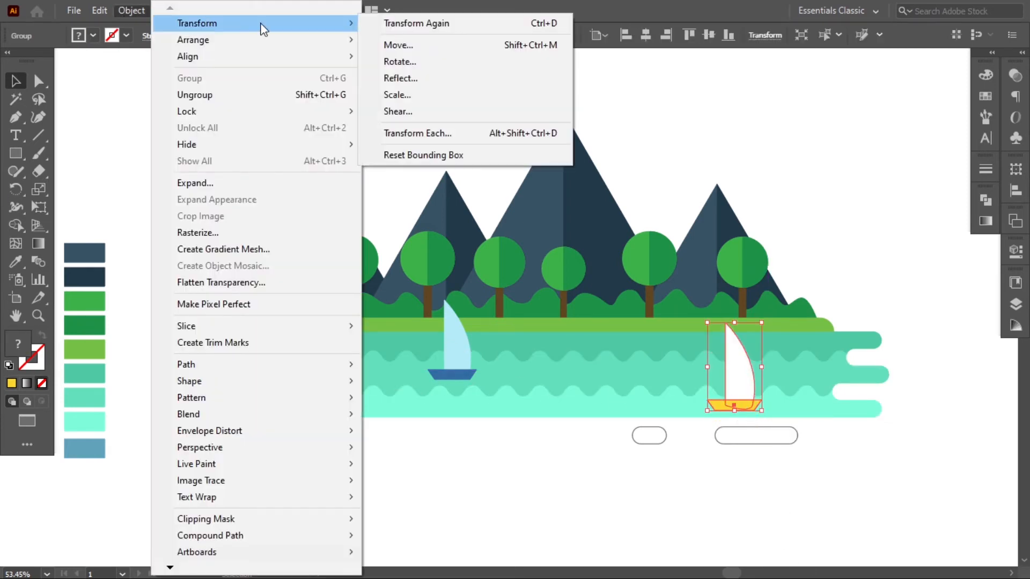
{"action": "left_click", "coordinate": [397, 79]}
{"action": "left_click", "coordinate": [721, 371]}
{"action": "left_click", "coordinate": [767, 489]}
Fine-tune the yellow sailboat's placement on the lowest water band and shift the blue sailboat slightly to the right
{"action": "left_click_drag", "start_coordinate": [735, 402], "coordinate": [747, 400]}
{"action": "mouse_move", "coordinate": [774, 409]}
{"action": "left_mouse_down"}
{"action": "mouse_move", "coordinate": [783, 415]}
{"action": "mouse_move", "coordinate": [759, 414]}
{"action": "left_mouse_up"}
{"action": "left_click", "coordinate": [823, 483]}
{"action": "left_click_drag", "start_coordinate": [474, 376], "coordinate": [496, 378]}
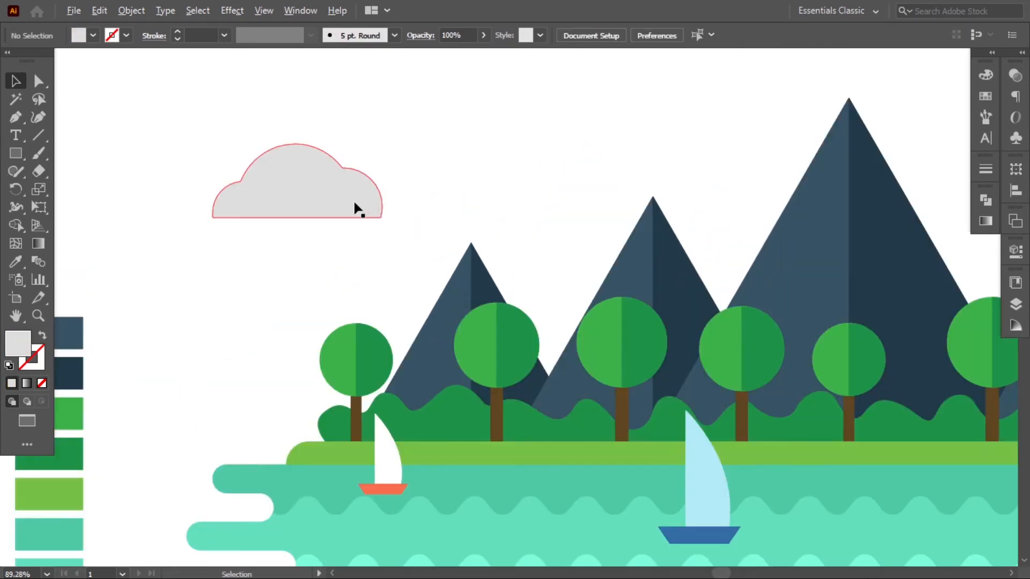
Copy the grey cloud slightly down and left, and remove the parts overhanging the original with Shape Builder
{"action": "left_click_drag", "start_coordinate": [359, 209], "coordinate": [345, 209]}
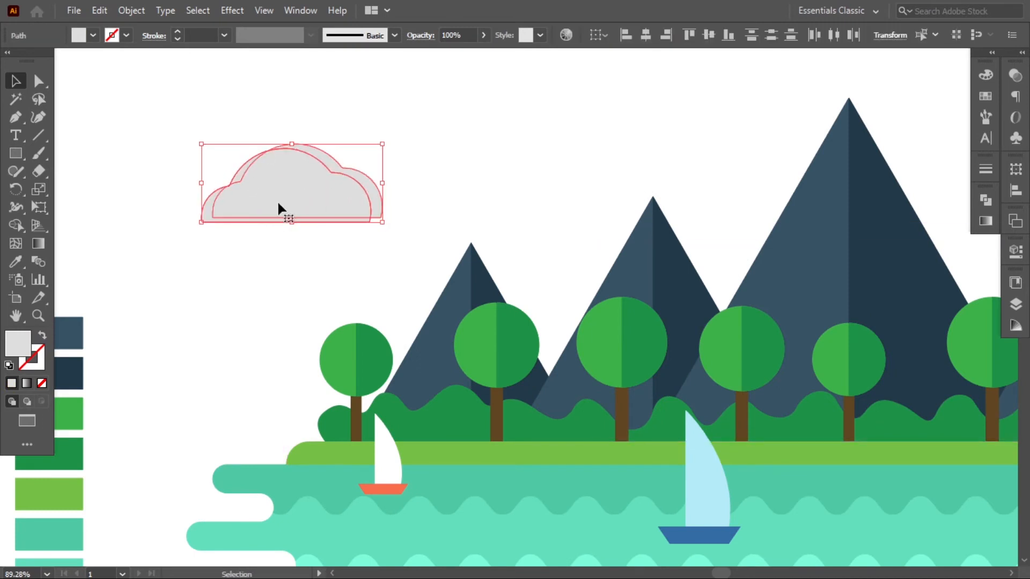
{"action": "left_click", "coordinate": [16, 225]}
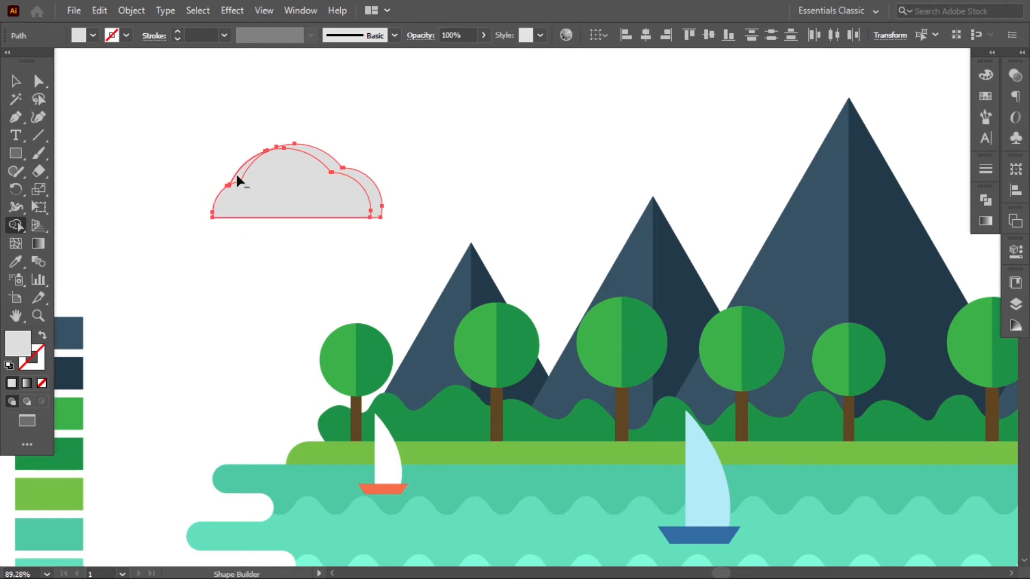
{"action": "left_click", "coordinate": [236, 175], "text": "alt"}
{"action": "left_click", "coordinate": [15, 81]}
Fill the front cloud shape with near-white
{"action": "left_click", "coordinate": [107, 105]}
{"action": "left_click", "coordinate": [284, 201]}
{"action": "double_click", "coordinate": [19, 343]}
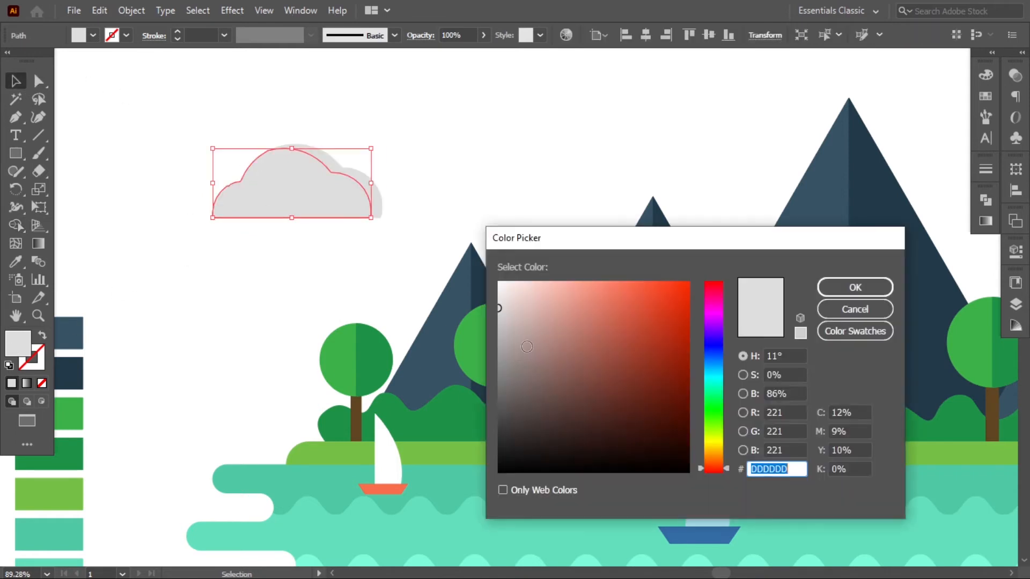
{"action": "left_click_drag", "start_coordinate": [527, 347], "coordinate": [486, 283]}
{"action": "left_click", "coordinate": [838, 292]}
{"action": "left_click", "coordinate": [546, 233]}
Scale down both cloud shapes together and place them at the leftmost mountain's peak
{"action": "left_click", "coordinate": [255, 161]}
{"action": "left_click", "coordinate": [376, 208], "text": "shift"}
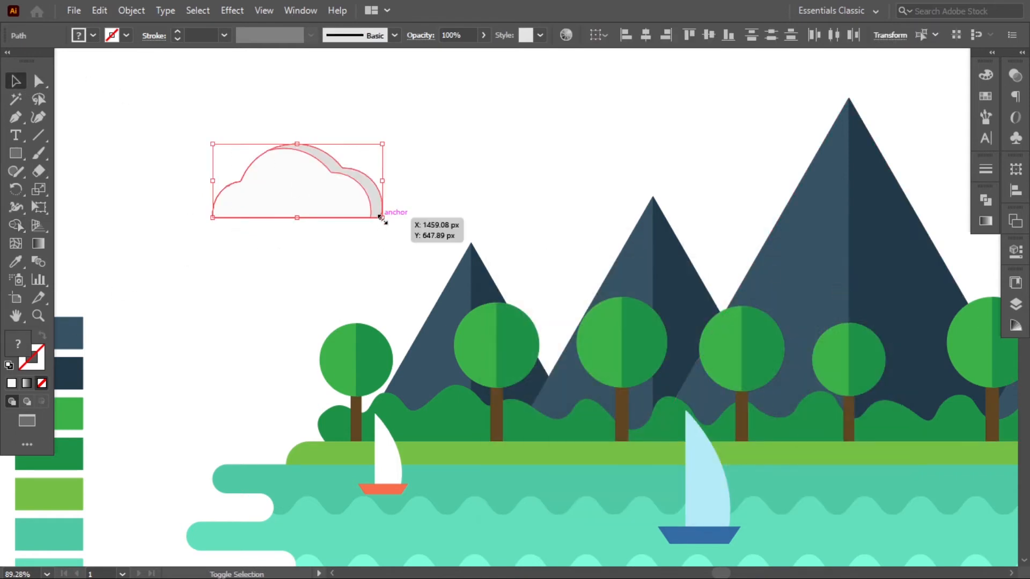
{"action": "left_click_drag", "start_coordinate": [380, 217], "coordinate": [426, 293]}
{"action": "left_click", "coordinate": [363, 256]}
{"action": "left_click", "coordinate": [569, 260]}
Group the white cloud shape with its grey shadow shape
{"action": "left_click", "coordinate": [477, 285]}
{"action": "left_click", "coordinate": [430, 285], "text": "shift"}
{"action": "right_click", "coordinate": [430, 285]}
{"action": "left_click", "coordinate": [466, 329]}
{"action": "left_click", "coordinate": [510, 278]}
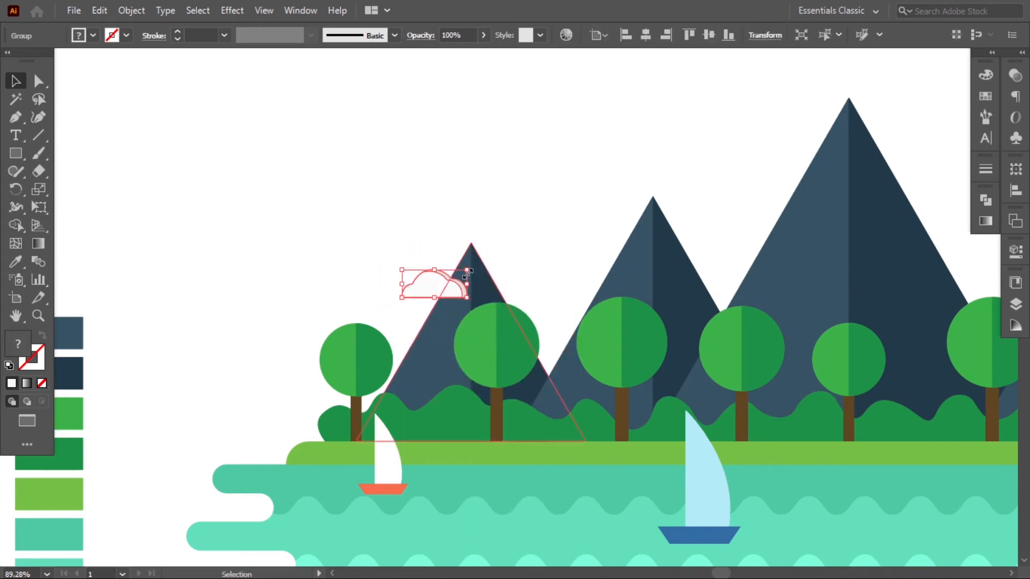
{"action": "right_click", "coordinate": [449, 285]}
{"action": "left_click", "coordinate": [547, 269]}
Duplicate the cloud onto the left slope of the second mountain and enlarge the copy slightly
{"action": "left_click_drag", "start_coordinate": [686, 305], "coordinate": [560, 249]}
{"action": "left_click_drag", "start_coordinate": [323, 230], "coordinate": [542, 231]}
{"action": "left_click_drag", "start_coordinate": [500, 197], "coordinate": [494, 187]}
{"action": "left_click", "coordinate": [575, 201]}
Place another, larger copy of the cloud across the right slope of the tallest mountain
{"action": "key", "text": "z"}
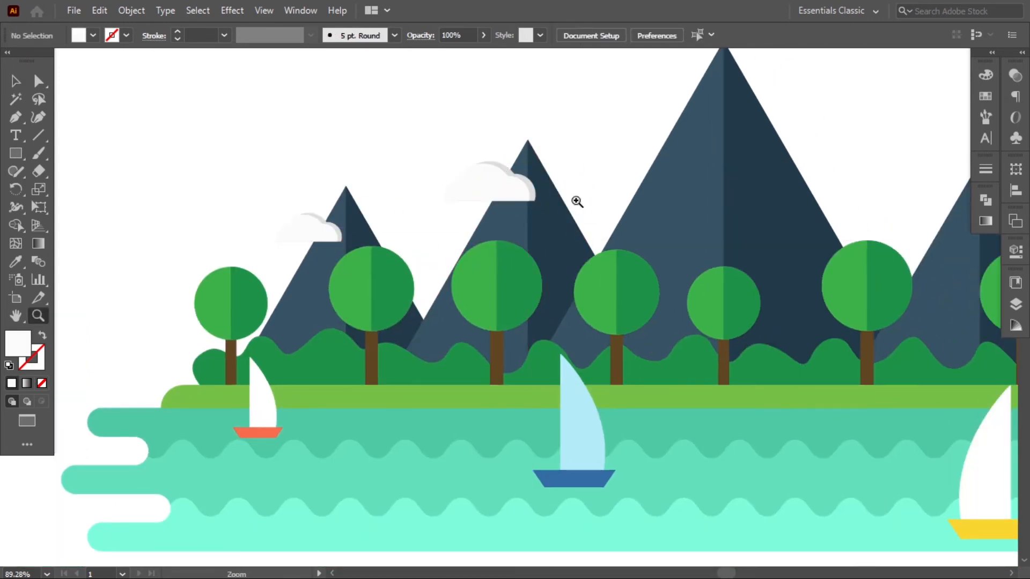
{"action": "left_click_drag", "start_coordinate": [638, 235], "coordinate": [579, 236]}
{"action": "left_click_drag", "start_coordinate": [784, 301], "coordinate": [677, 298]}
{"action": "left_click_drag", "start_coordinate": [473, 206], "coordinate": [650, 180]}
{"action": "left_click", "coordinate": [672, 220]}
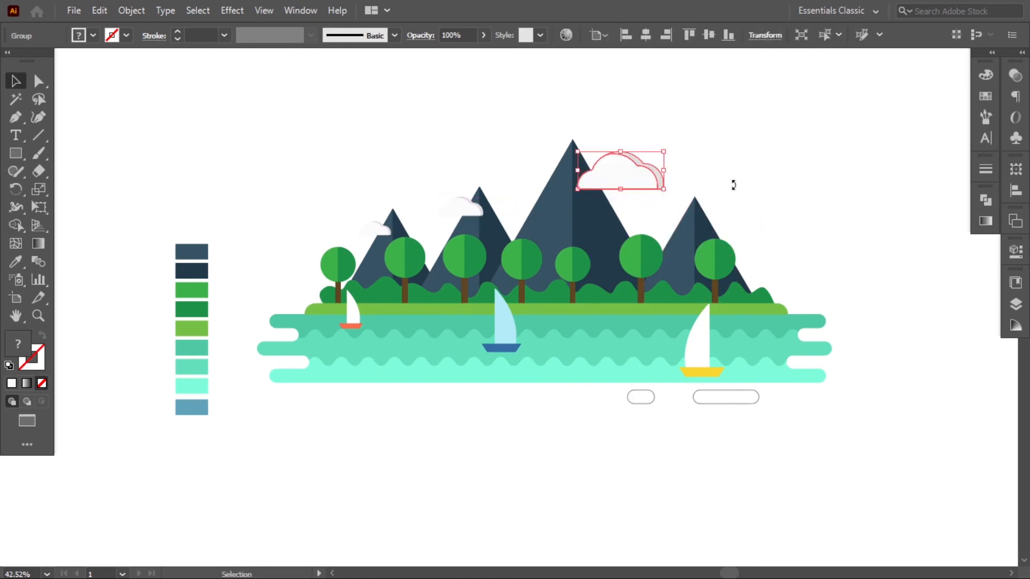
Draw a wide, thin rectangle spanning the scene just above the mountain peaks
{"action": "left_click", "coordinate": [736, 185]}
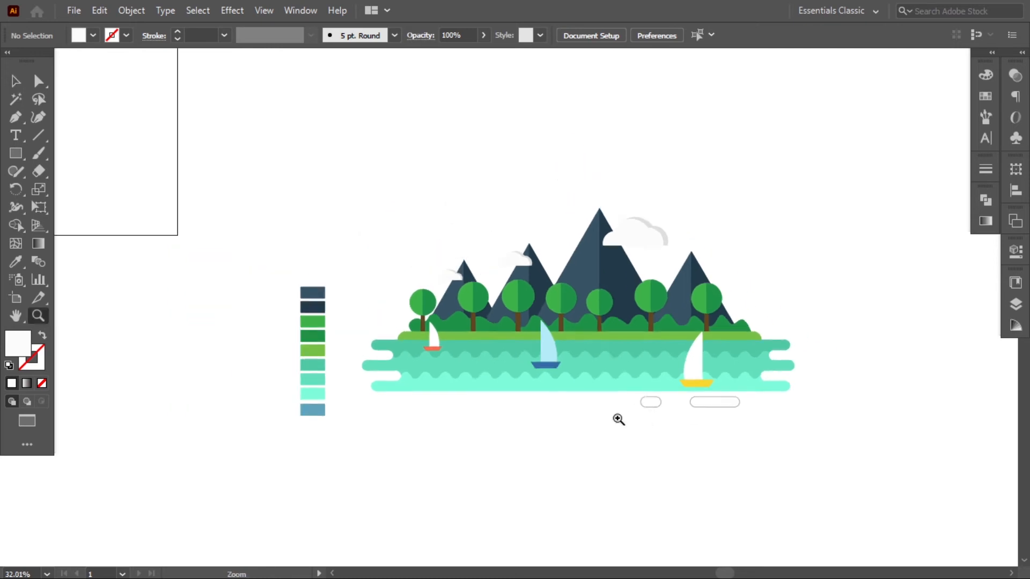
{"action": "left_click_drag", "start_coordinate": [163, 114], "coordinate": [869, 148]}
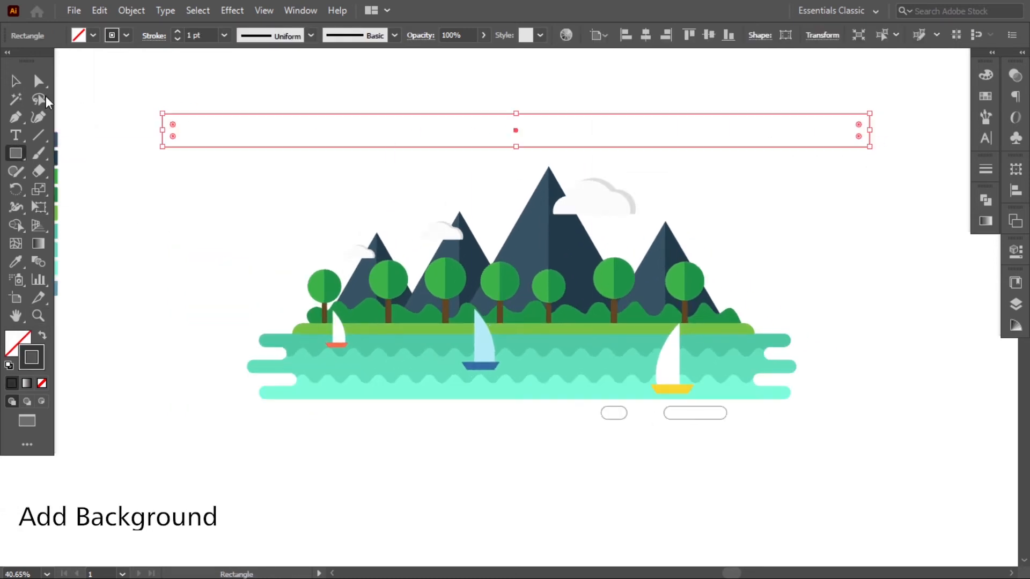
{"action": "key", "text": "v"}
{"action": "left_click", "coordinate": [301, 156]}
Duplicate the rectangle downward nine times, edge to edge, to stack bars from above the peaks to below the water
{"action": "left_click_drag", "start_coordinate": [314, 148], "coordinate": [310, 180]}
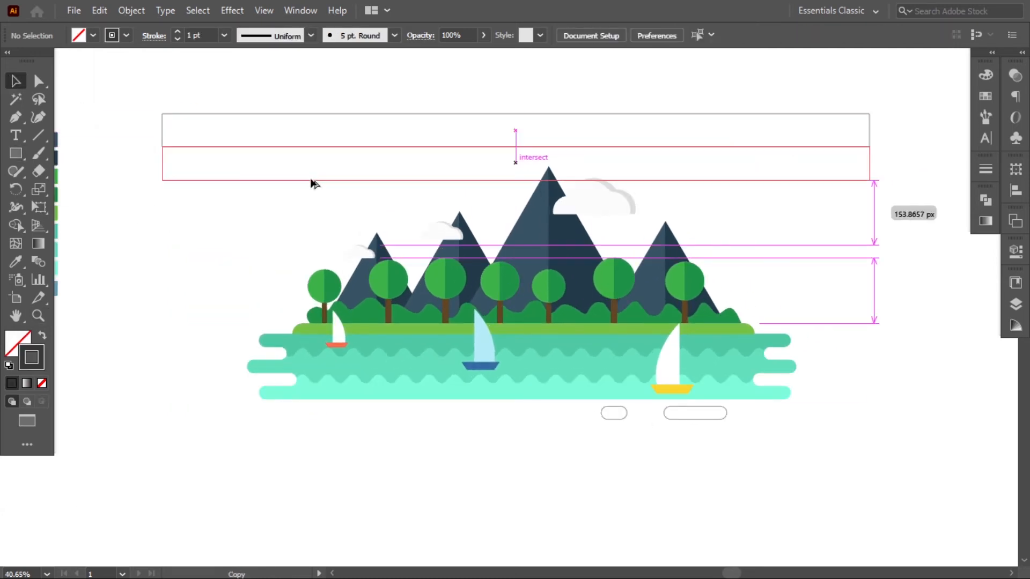
{"action": "key", "text": "ctrl+d"}
{"action": "key", "text": "ctrl+d"}
{"action": "key", "text": "ctrl+d"}
{"action": "key", "text": "ctrl+d"}
{"action": "key", "text": "ctrl+d"}
{"action": "key", "text": "ctrl+d"}
{"action": "key", "text": "ctrl+d"}
{"action": "key", "text": "ctrl+d"}
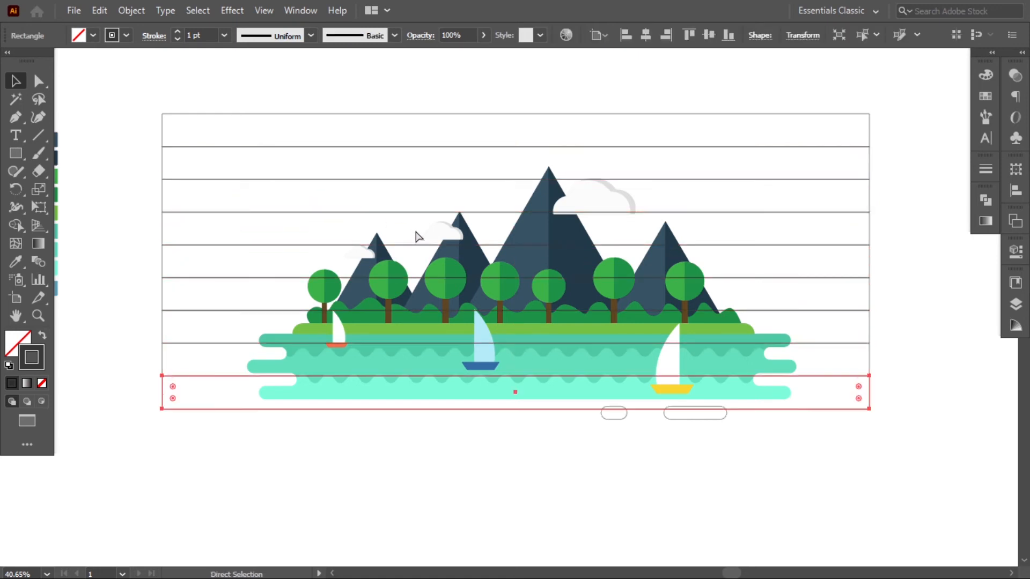
Shorten the first and third bars of the stack from both ends
{"action": "left_click", "coordinate": [143, 128]}
{"action": "left_click", "coordinate": [163, 131]}
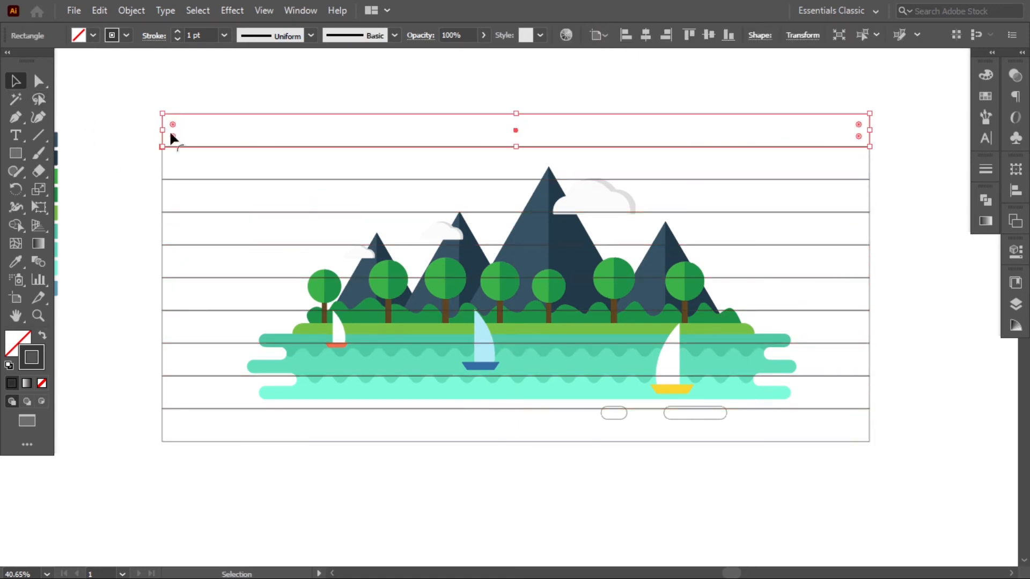
{"action": "left_click_drag", "start_coordinate": [162, 131], "coordinate": [209, 130]}
{"action": "left_click_drag", "start_coordinate": [869, 130], "coordinate": [801, 130]}
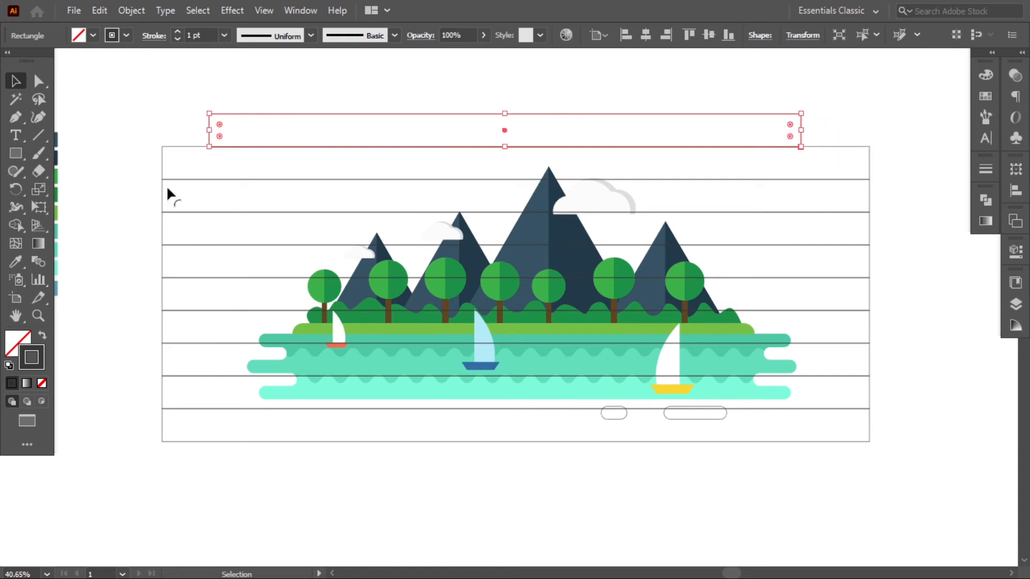
{"action": "left_click", "coordinate": [162, 196]}
{"action": "left_click_drag", "start_coordinate": [162, 196], "coordinate": [235, 197]}
{"action": "left_click_drag", "start_coordinate": [869, 196], "coordinate": [754, 197]}
Widen the fourth bar at both ends and shorten the fifth bar at both ends
{"action": "left_click", "coordinate": [162, 228]}
{"action": "left_click_drag", "start_coordinate": [162, 228], "coordinate": [139, 228]}
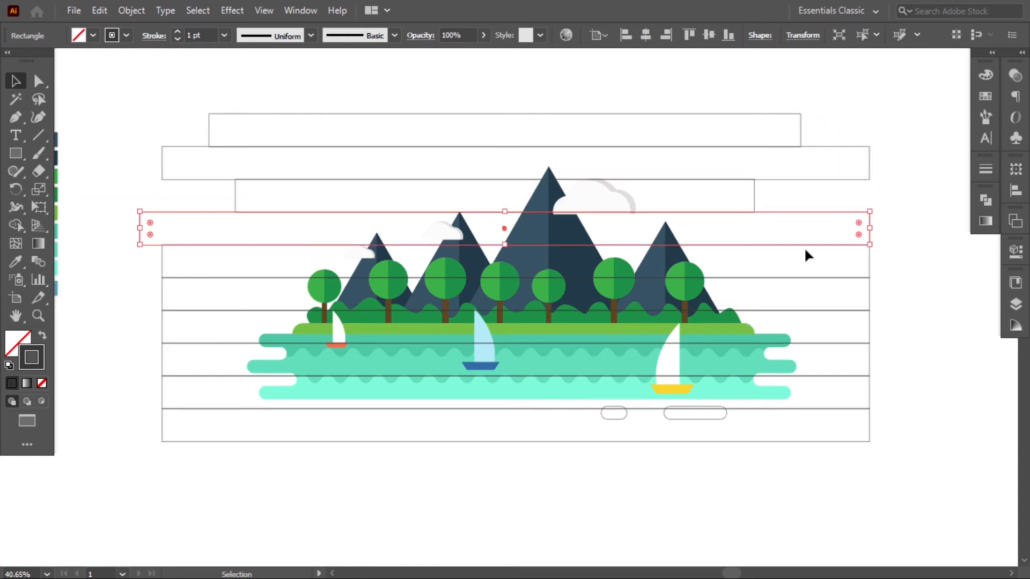
{"action": "left_click", "coordinate": [870, 267]}
{"action": "left_click_drag", "start_coordinate": [870, 266], "coordinate": [818, 266]}
{"action": "left_click", "coordinate": [870, 228]}
{"action": "left_click_drag", "start_coordinate": [869, 228], "coordinate": [886, 228]}
{"action": "left_click", "coordinate": [163, 268]}
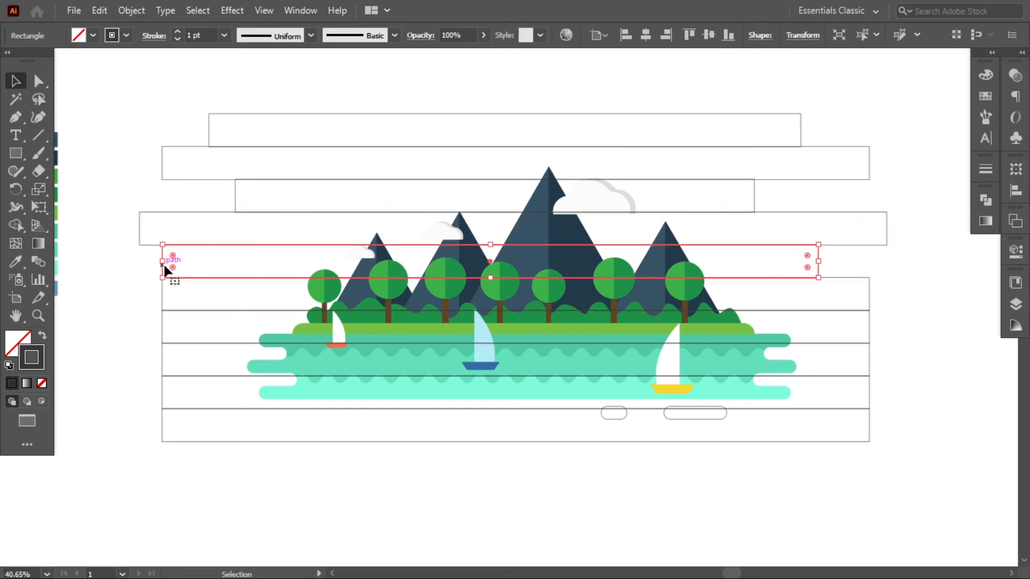
{"action": "left_click_drag", "start_coordinate": [164, 262], "coordinate": [201, 262]}
Shorten the seventh bar at both ends and extend the eighth bar beyond the stack on both sides
{"action": "left_click", "coordinate": [163, 327]}
{"action": "left_click_drag", "start_coordinate": [162, 327], "coordinate": [217, 333]}
{"action": "left_click_drag", "start_coordinate": [870, 328], "coordinate": [822, 327]}
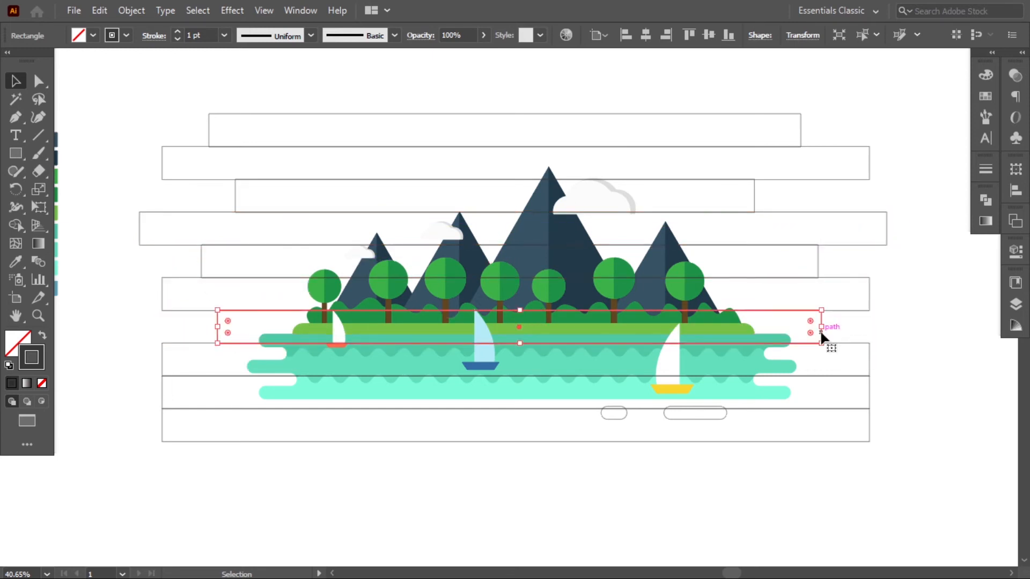
{"action": "left_click", "coordinate": [869, 364]}
{"action": "left_click_drag", "start_coordinate": [869, 365], "coordinate": [877, 365]}
{"action": "left_click_drag", "start_coordinate": [162, 359], "coordinate": [139, 361]}
Shorten the ninth bar at both ends and make the lowest bar the widest by extending both its ends
{"action": "left_click", "coordinate": [164, 394]}
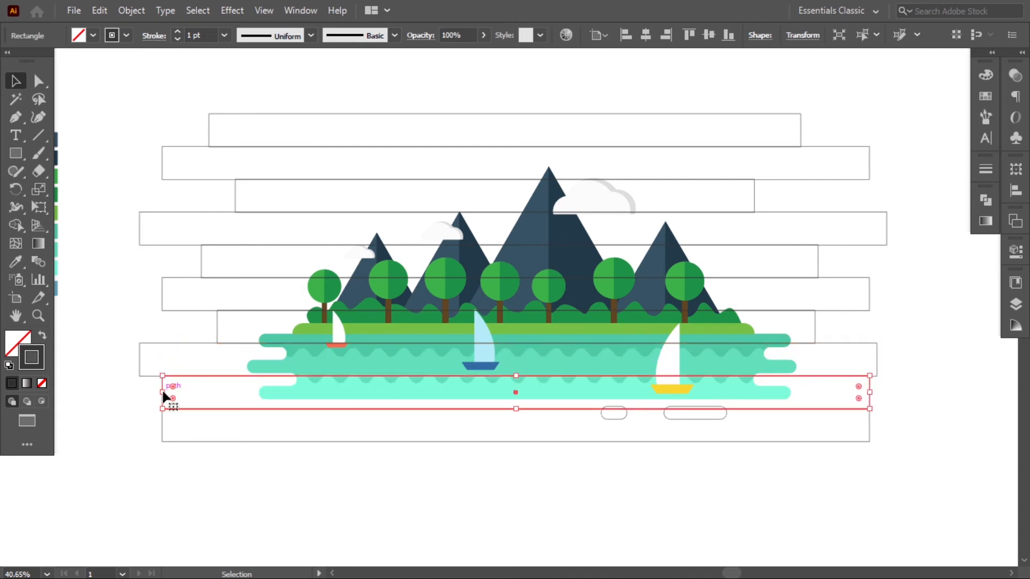
{"action": "left_click_drag", "start_coordinate": [163, 395], "coordinate": [127, 425]}
{"action": "left_click", "coordinate": [164, 425]}
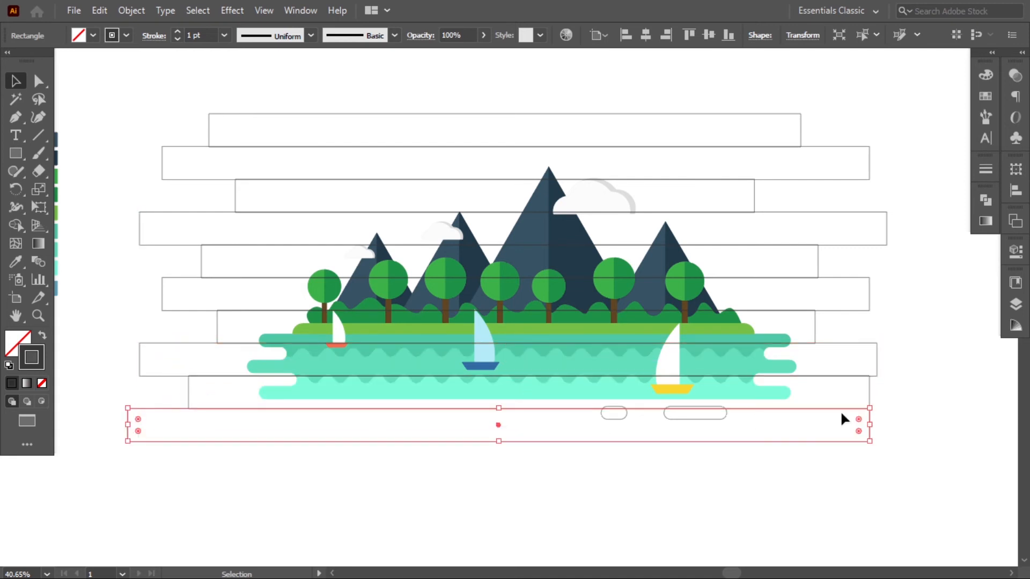
{"action": "left_click_drag", "start_coordinate": [869, 425], "coordinate": [899, 426]}
{"action": "left_click", "coordinate": [870, 401]}
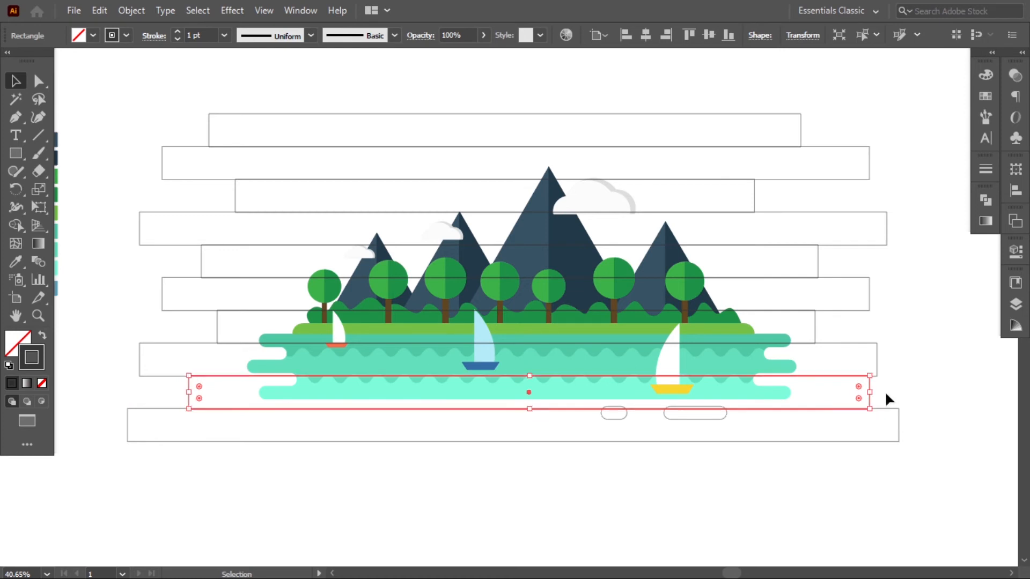
{"action": "left_click_drag", "start_coordinate": [870, 392], "coordinate": [845, 393]}
{"action": "left_click", "coordinate": [892, 388]}
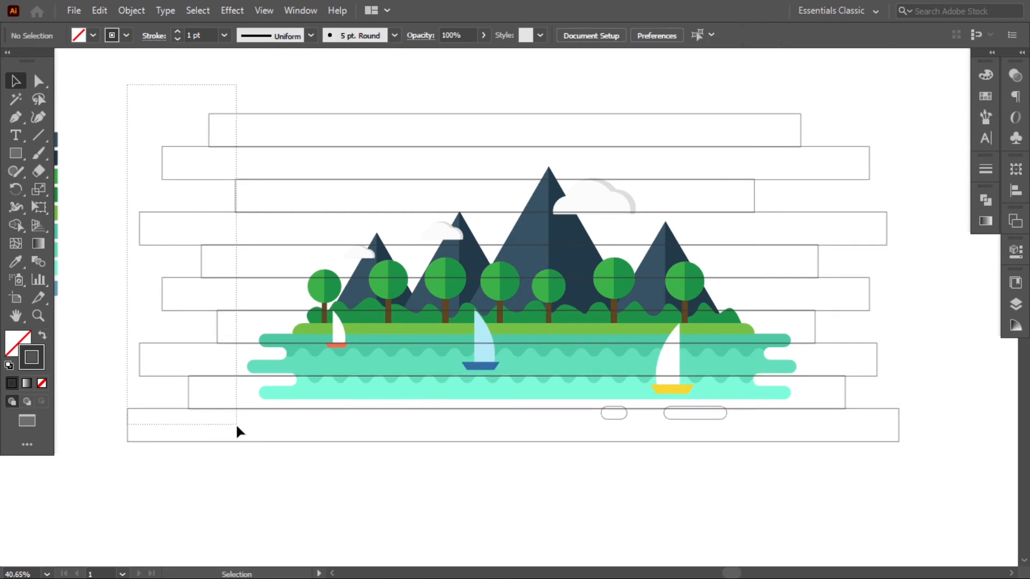
Select all ten bars and unite them into a single background outline
{"action": "left_click_drag", "start_coordinate": [236, 424], "coordinate": [241, 433]}
{"action": "left_click", "coordinate": [986, 200]}
{"action": "left_click", "coordinate": [809, 234]}
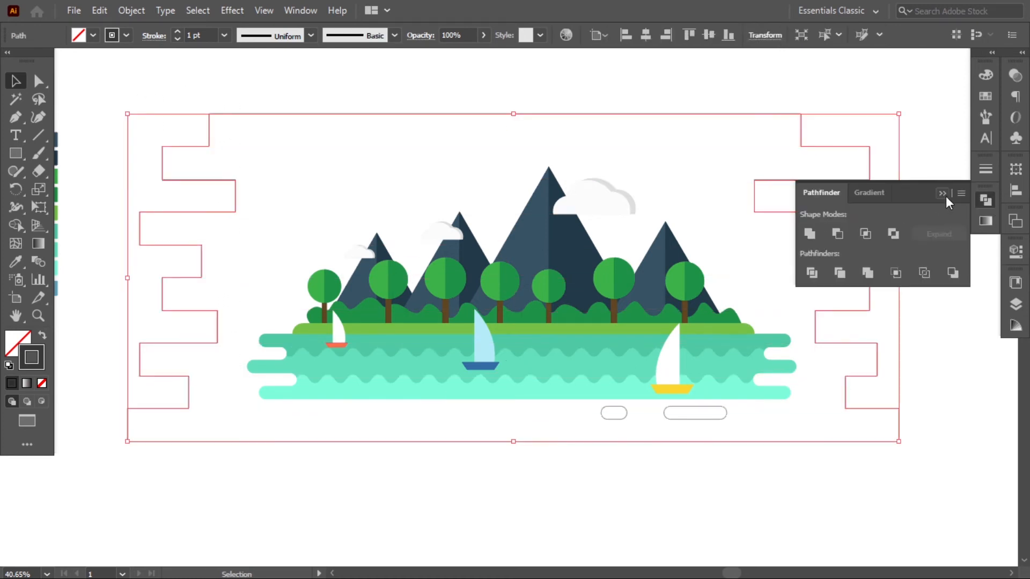
{"action": "left_click", "coordinate": [944, 194]}
Fully round all the stepped corners of the background outline
{"action": "key", "text": "a"}
{"action": "left_click_drag", "start_coordinate": [285, 159], "coordinate": [301, 168]}
{"action": "key", "text": "v"}
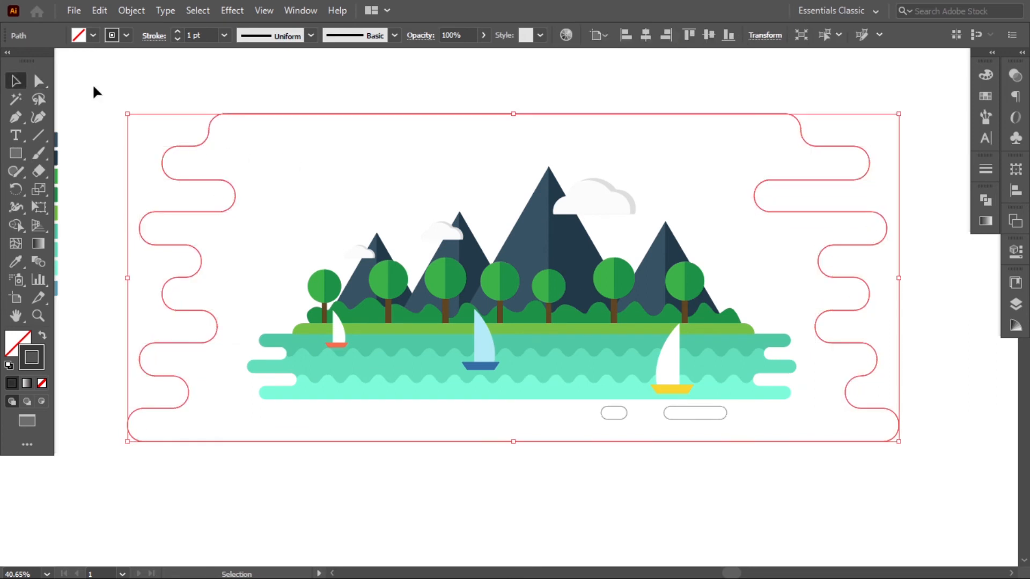
{"action": "left_click", "coordinate": [94, 93]}
Fill the background outline with the lowest blue swatch of the palette using the Eyedropper
{"action": "left_click_drag", "start_coordinate": [550, 205], "coordinate": [547, 226]}
{"action": "key", "text": "z"}
{"action": "left_click_drag", "start_coordinate": [638, 234], "coordinate": [489, 234]}
{"action": "left_click_drag", "start_coordinate": [635, 352], "coordinate": [688, 350]}
{"action": "left_click", "coordinate": [739, 391]}
{"action": "left_click", "coordinate": [749, 402]}
{"action": "left_click", "coordinate": [159, 331]}
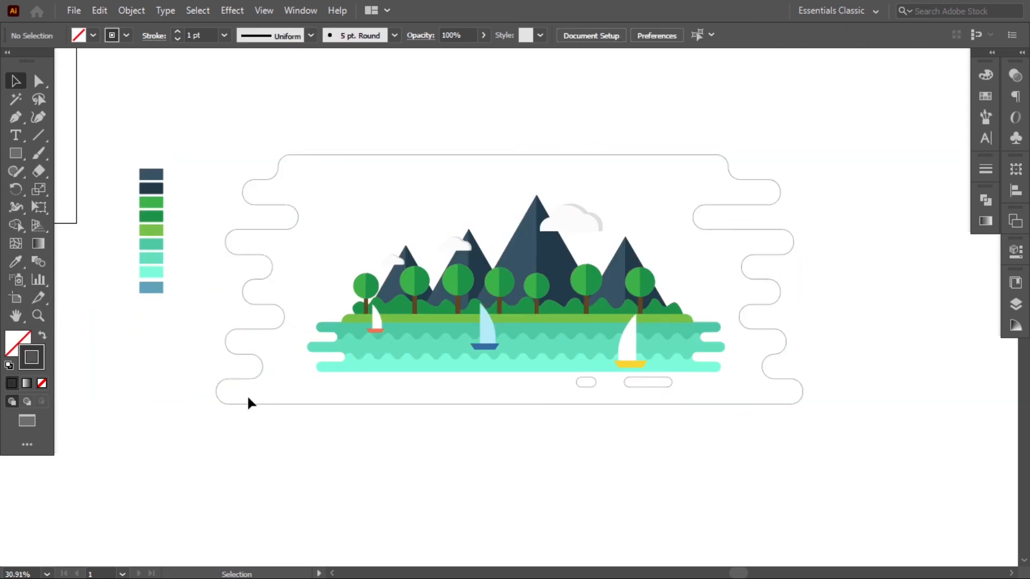
{"action": "left_click", "coordinate": [248, 404]}
{"action": "left_click", "coordinate": [16, 263]}
{"action": "left_click", "coordinate": [155, 289]}
{"action": "left_click", "coordinate": [16, 81]}
Send the blue background shape to the back, behind the landscape
{"action": "left_click", "coordinate": [233, 150]}
{"action": "right_click", "coordinate": [281, 173]}
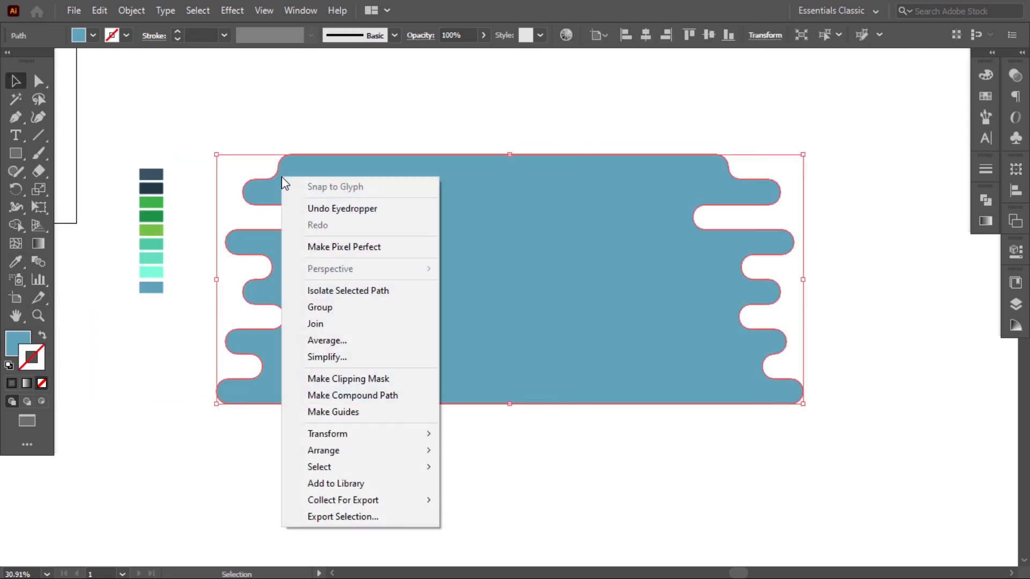
{"action": "mouse_move", "coordinate": [385, 450]}
{"action": "left_click", "coordinate": [510, 496]}
Delete the two leftover small rounded outlines below the water
{"action": "left_click", "coordinate": [645, 460]}
{"action": "left_click_drag", "start_coordinate": [643, 387], "coordinate": [575, 426]}
{"action": "left_click_drag", "start_coordinate": [592, 387], "coordinate": [464, 424]}
{"action": "key", "text": "Delete"}
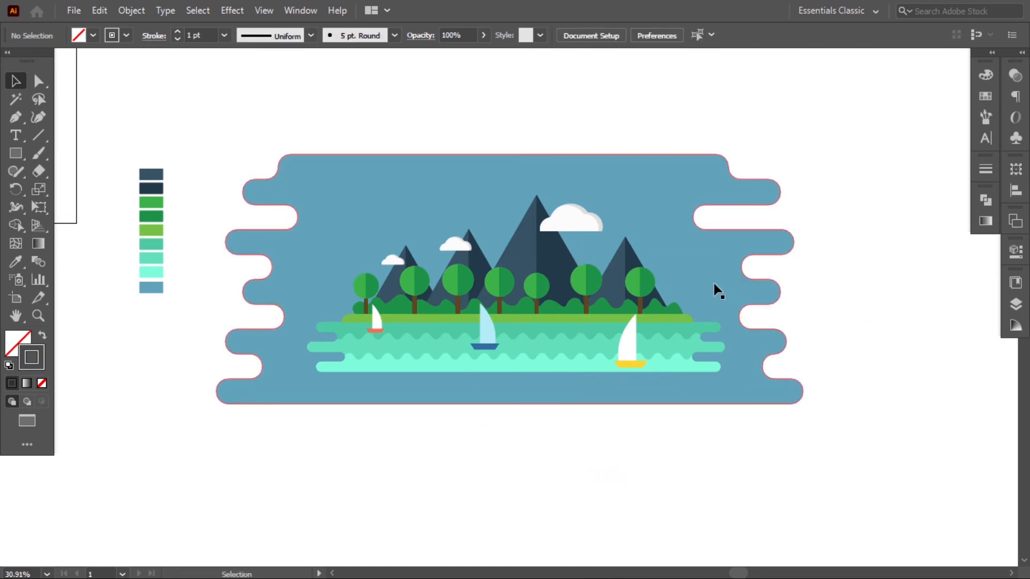
Place a copy of the blue background beside the artwork, plus a second copy shifted slightly sideways over it
{"action": "key", "text": "z"}
{"action": "left_click_drag", "start_coordinate": [853, 322], "coordinate": [659, 308]}
{"action": "key", "text": "v"}
{"action": "mouse_move", "coordinate": [349, 236]}
{"action": "left_mouse_down"}
{"action": "mouse_move", "coordinate": [384, 378]}
{"action": "mouse_move", "coordinate": [368, 412]}
{"action": "mouse_move", "coordinate": [758, 352]}
{"action": "mouse_move", "coordinate": [791, 322]}
{"action": "left_mouse_up"}
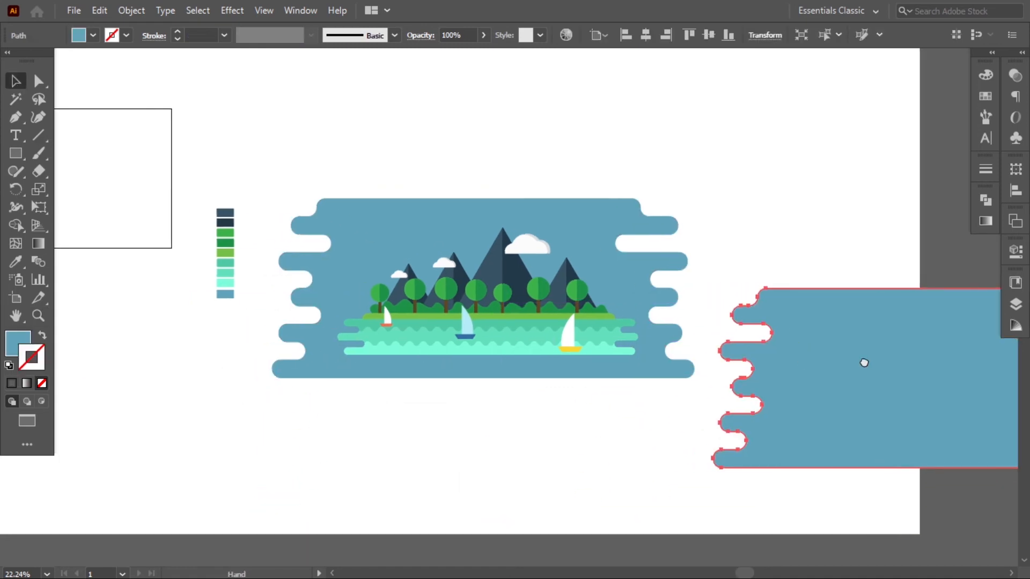
{"action": "left_click_drag", "start_coordinate": [785, 361], "coordinate": [846, 364]}
Remove the copies' overlapping area with the Shape Builder and place the leftover wavy strip on the background behind the tallest mountain
{"action": "left_click", "coordinate": [15, 226]}
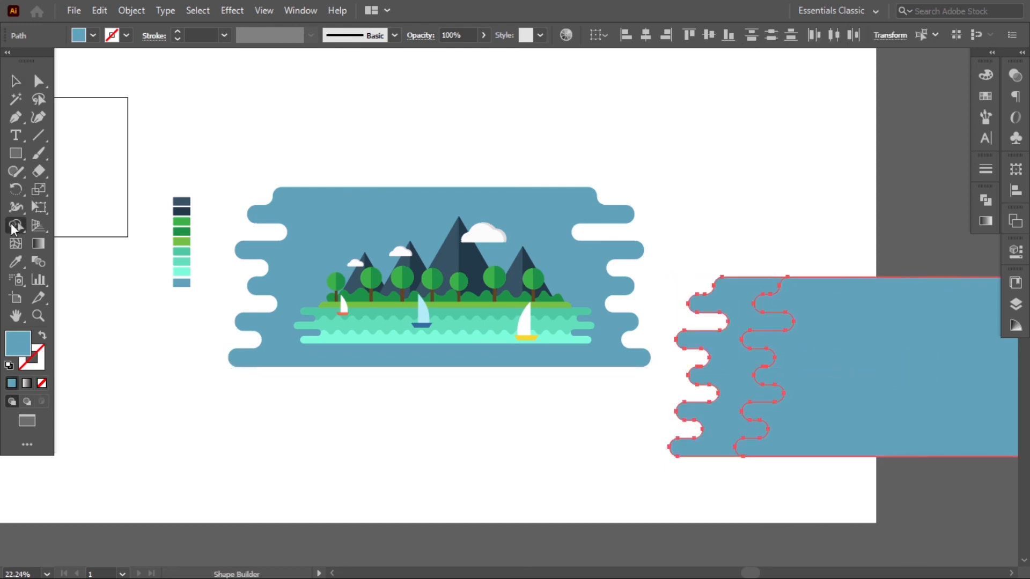
{"action": "left_click", "coordinate": [860, 356], "text": "alt"}
{"action": "key", "text": "v"}
{"action": "left_click", "coordinate": [837, 349]}
{"action": "mouse_move", "coordinate": [735, 323]}
{"action": "left_mouse_down"}
{"action": "mouse_move", "coordinate": [415, 224]}
{"action": "mouse_move", "coordinate": [485, 228]}
{"action": "left_mouse_up"}
{"action": "left_click", "coordinate": [555, 205], "text": "shift"}
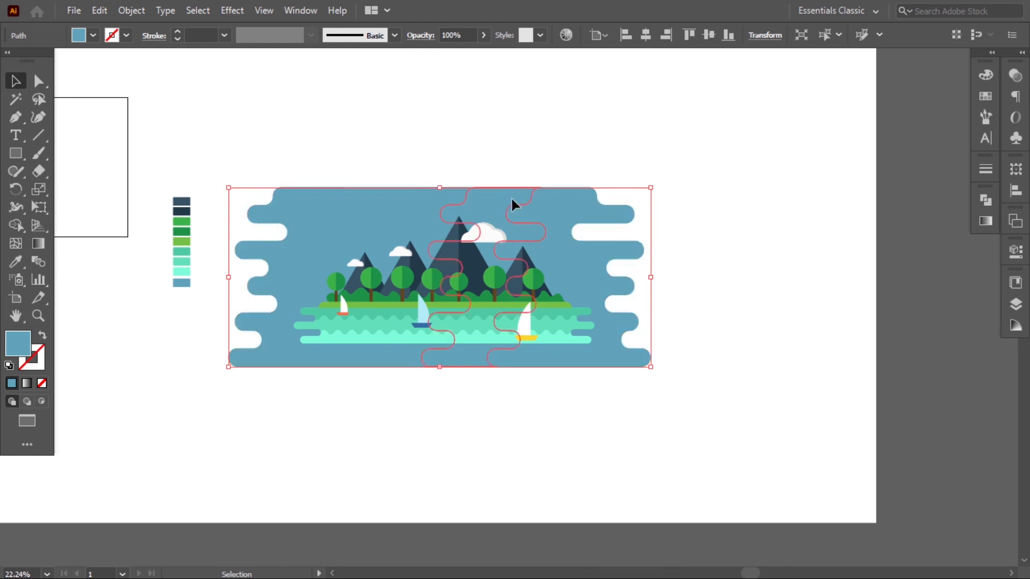
{"action": "left_click", "coordinate": [512, 199]}
Recolour the wavy strip a lighter blue than the background
{"action": "double_click", "coordinate": [18, 343]}
{"action": "left_click", "coordinate": [565, 299]}
{"action": "left_click", "coordinate": [852, 285]}
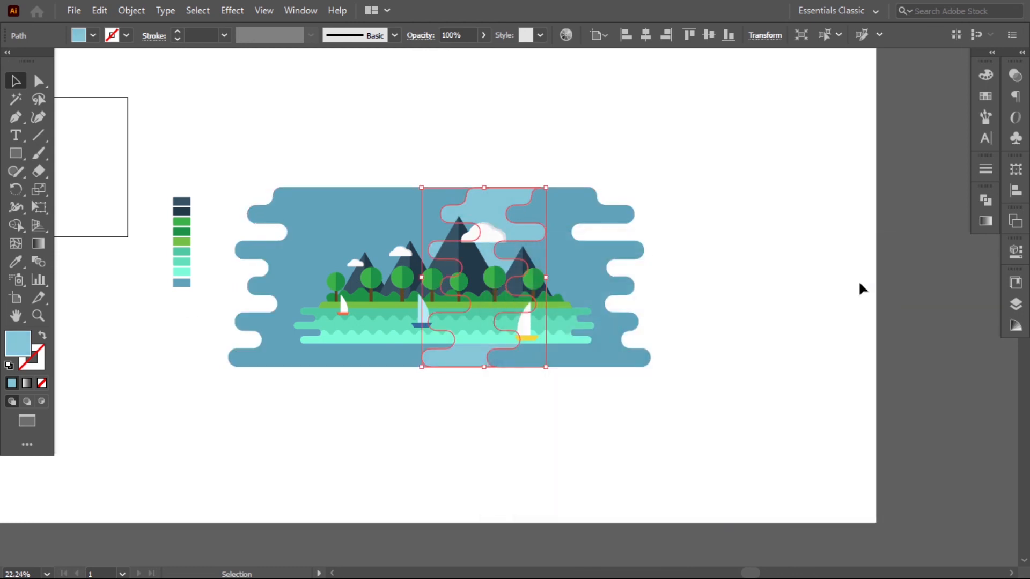
{"action": "left_click", "coordinate": [859, 283]}
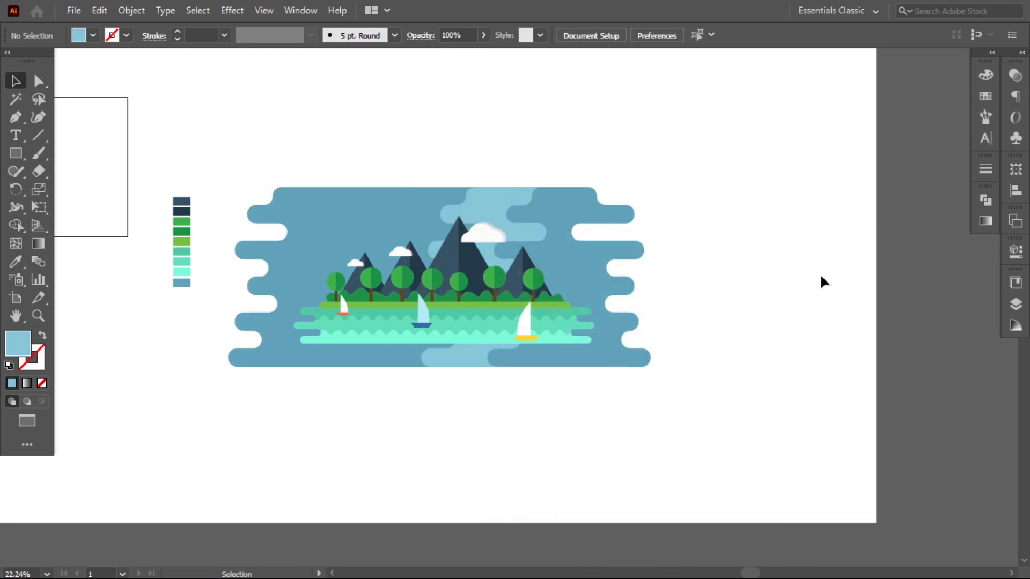
Draw a small rectangle near the background's upper-left edge, round it into a pill and fill it white
{"action": "key", "text": "z"}
{"action": "left_click_drag", "start_coordinate": [538, 313], "coordinate": [656, 349]}
{"action": "key", "text": "space"}
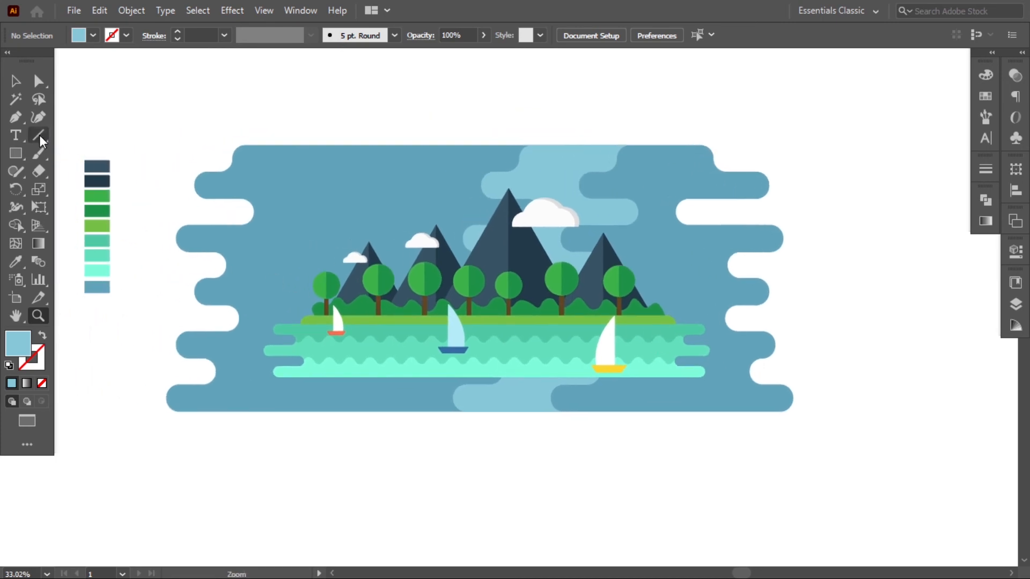
{"action": "mouse_move", "coordinate": [204, 172]}
{"action": "left_mouse_down"}
{"action": "mouse_move", "coordinate": [278, 196]}
{"action": "mouse_move", "coordinate": [261, 198]}
{"action": "left_mouse_up"}
{"action": "key", "text": "a"}
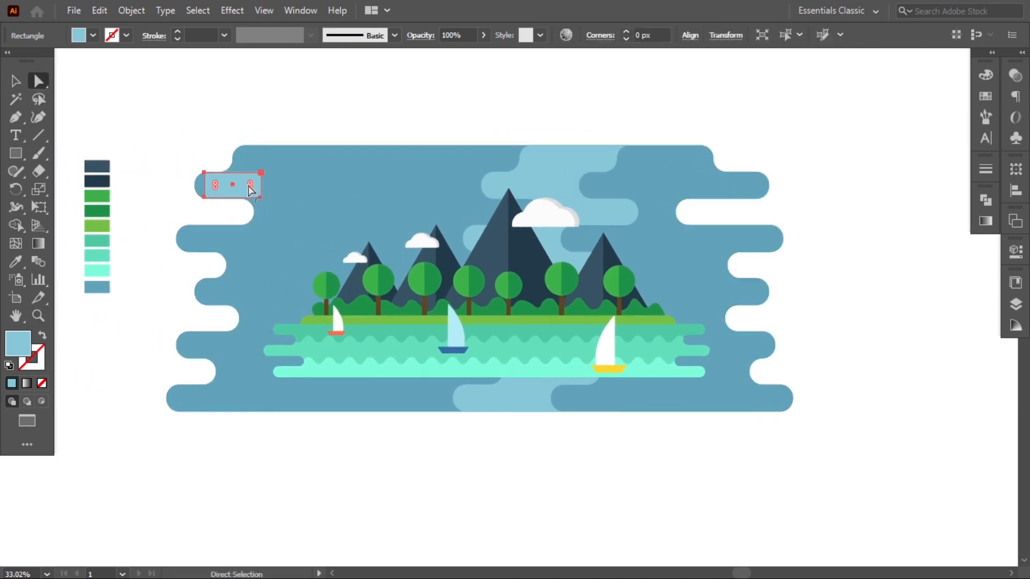
{"action": "double_click", "coordinate": [23, 349]}
{"action": "left_click_drag", "start_coordinate": [536, 287], "coordinate": [496, 280]}
{"action": "left_click", "coordinate": [847, 288]}
{"action": "left_click", "coordinate": [17, 81]}
{"action": "left_click", "coordinate": [119, 92]}
Duplicate the white pill beyond the background's lower-right edge and give the copy the background's blue with the Eyedropper
{"action": "left_click_drag", "start_coordinate": [247, 177], "coordinate": [812, 346]}
{"action": "left_click", "coordinate": [324, 125]}
{"action": "key", "text": "i"}
{"action": "left_click", "coordinate": [763, 351]}
{"action": "left_click", "coordinate": [17, 82]}
{"action": "left_click", "coordinate": [157, 93]}
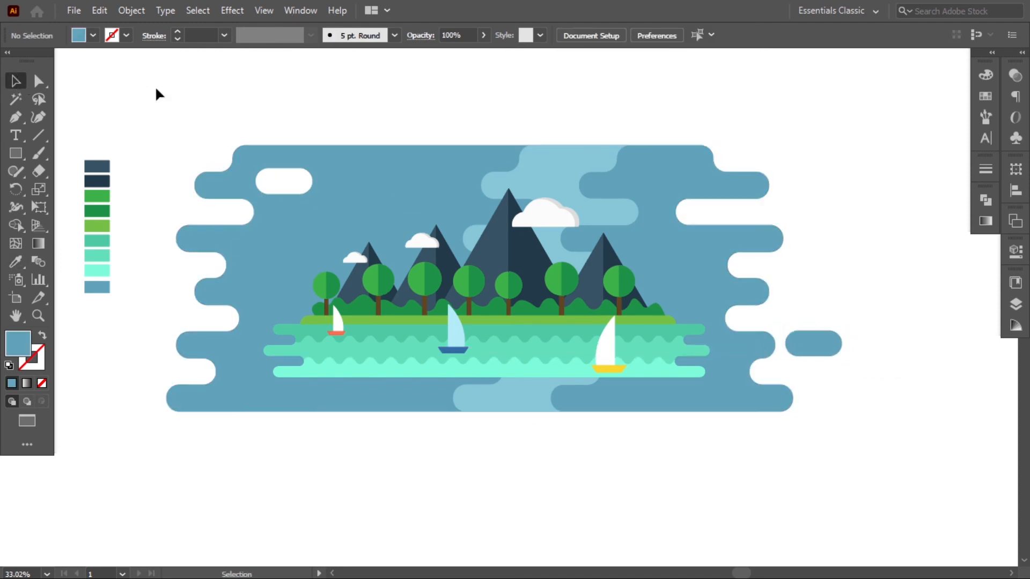
Place a copy of the blue pill just outside the background's left edge
{"action": "left_click_drag", "start_coordinate": [345, 298], "coordinate": [158, 290], "text": "alt"}
{"action": "left_click", "coordinate": [169, 319]}
{"action": "left_click", "coordinate": [172, 318]}
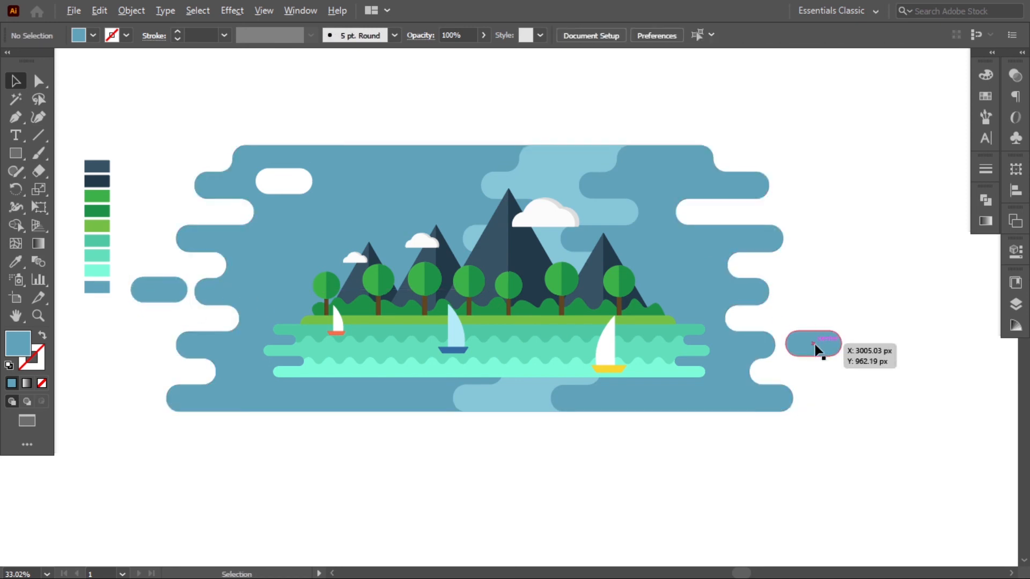
Duplicate the blue pill onto the sky beside the rightmost mountain and fill the copy with ffffff
{"action": "left_click_drag", "start_coordinate": [814, 350], "coordinate": [683, 270]}
{"action": "double_click", "coordinate": [18, 344]}
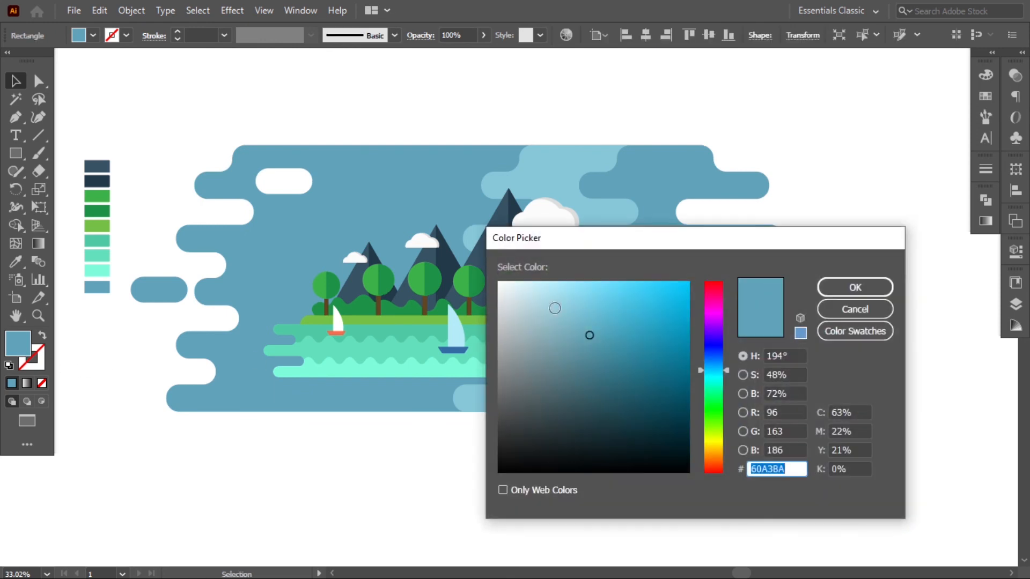
{"action": "type", "text": "ffffff"}
{"action": "left_click", "coordinate": [852, 285]}
{"action": "left_click", "coordinate": [885, 307]}
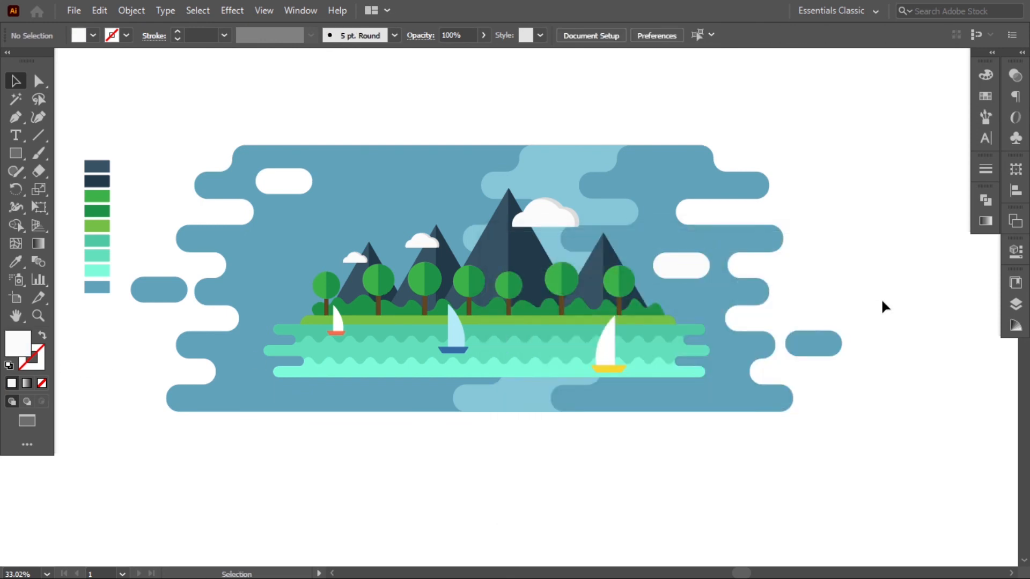